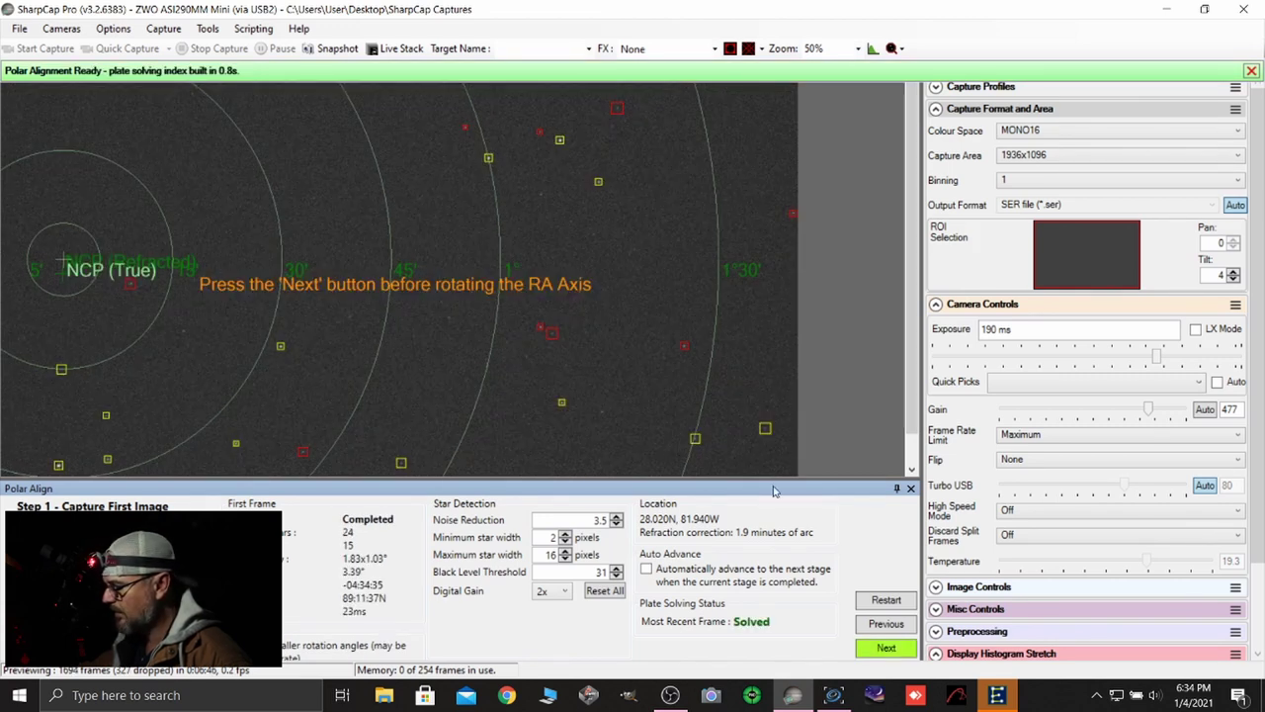
- Advance the polar alignment to the final mount adjustment and enlarge the preview to 125%, following the target star's adjustment marker
left_click(887, 649)
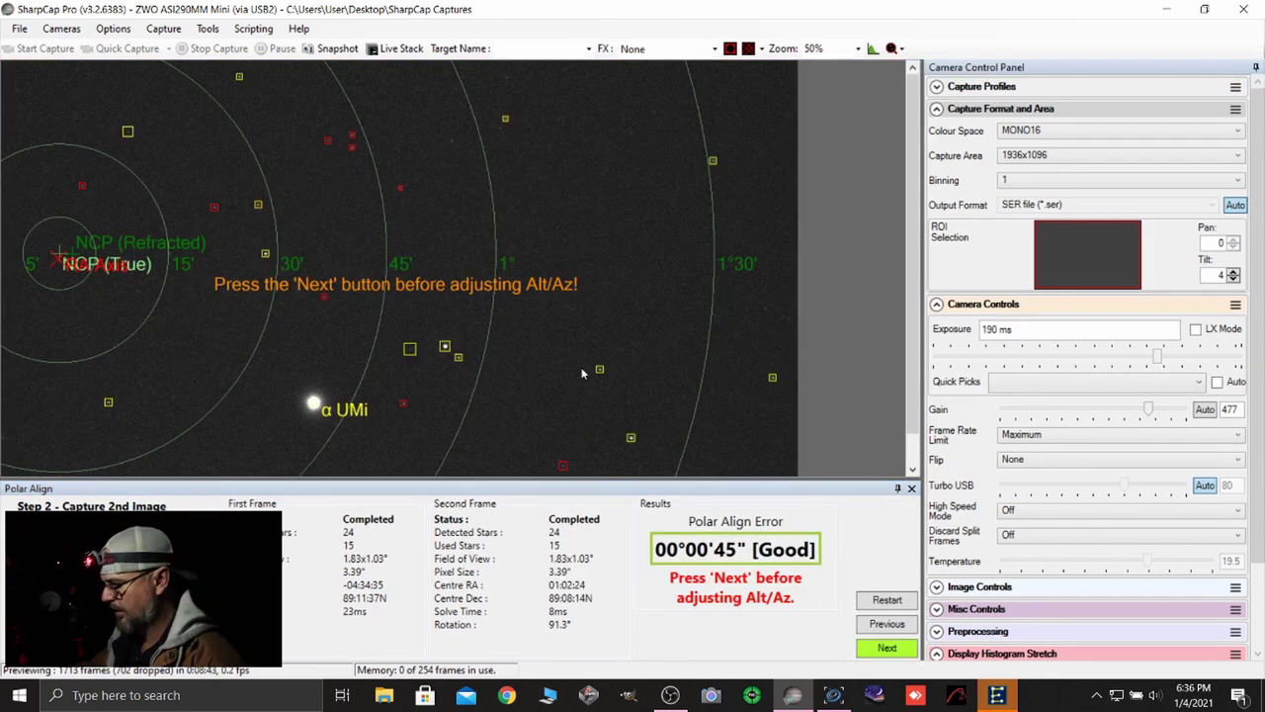
left_click(886, 648)
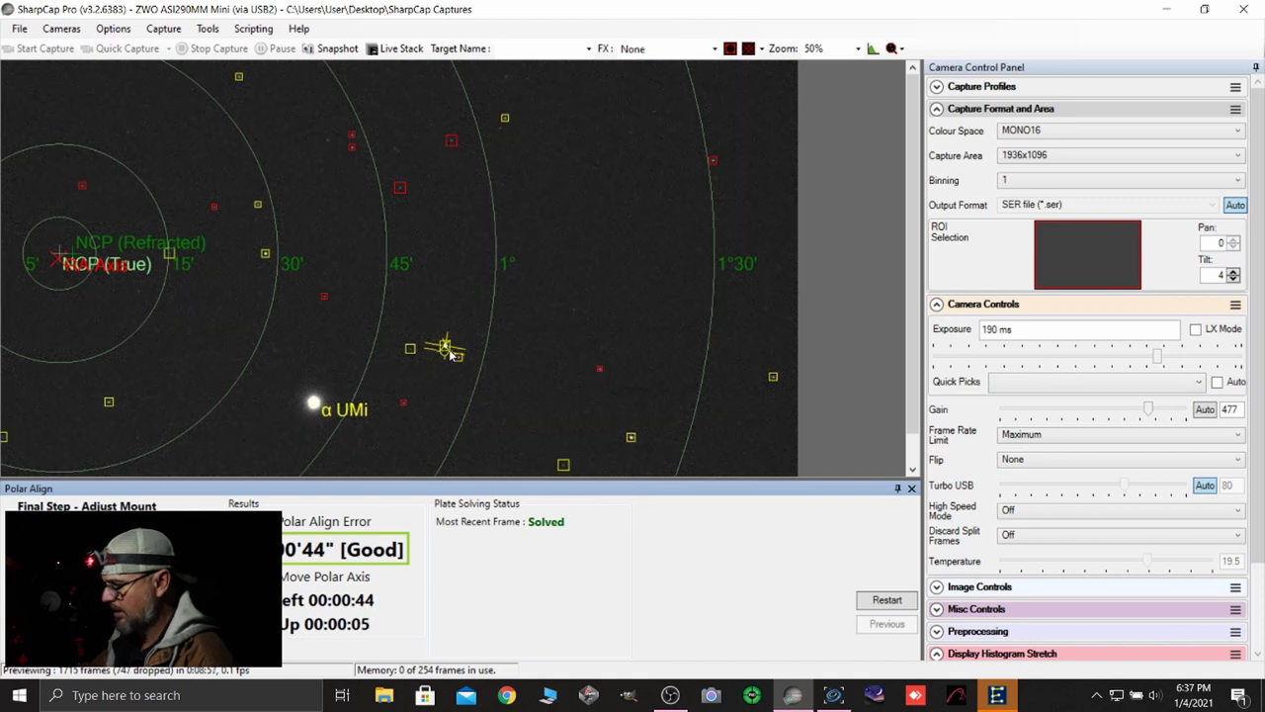
left_click(857, 50)
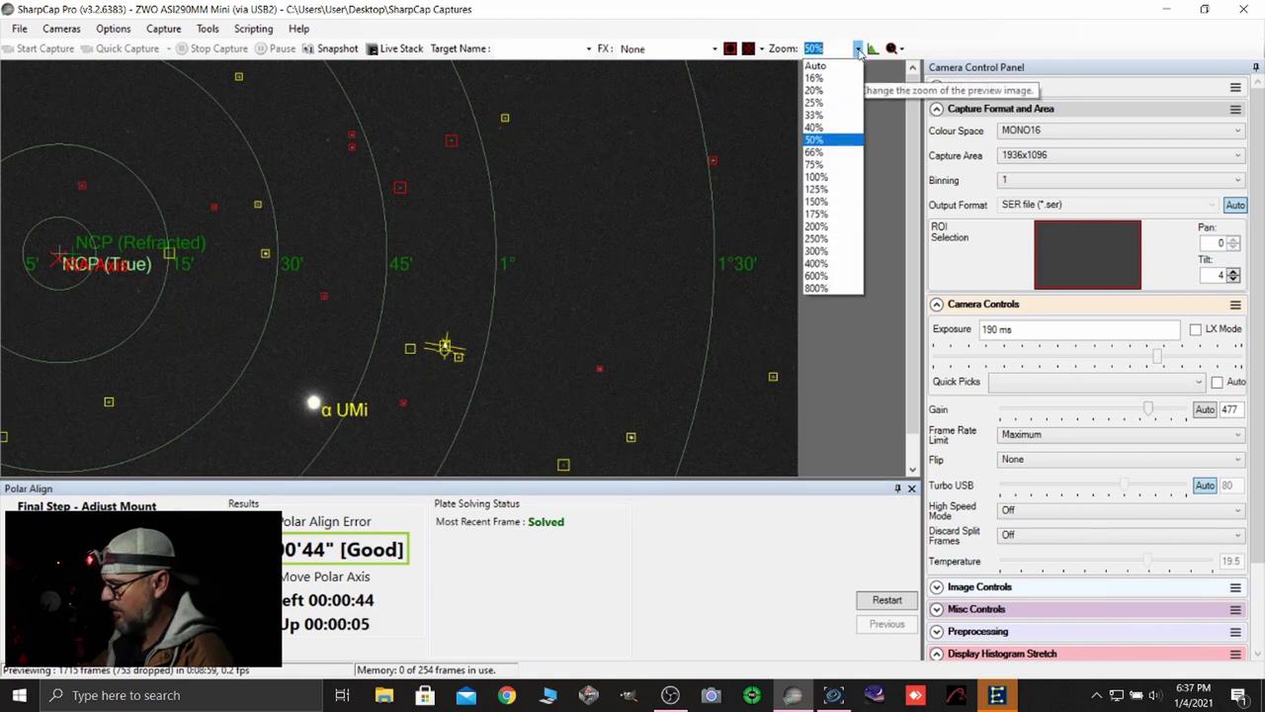
left_click(815, 190)
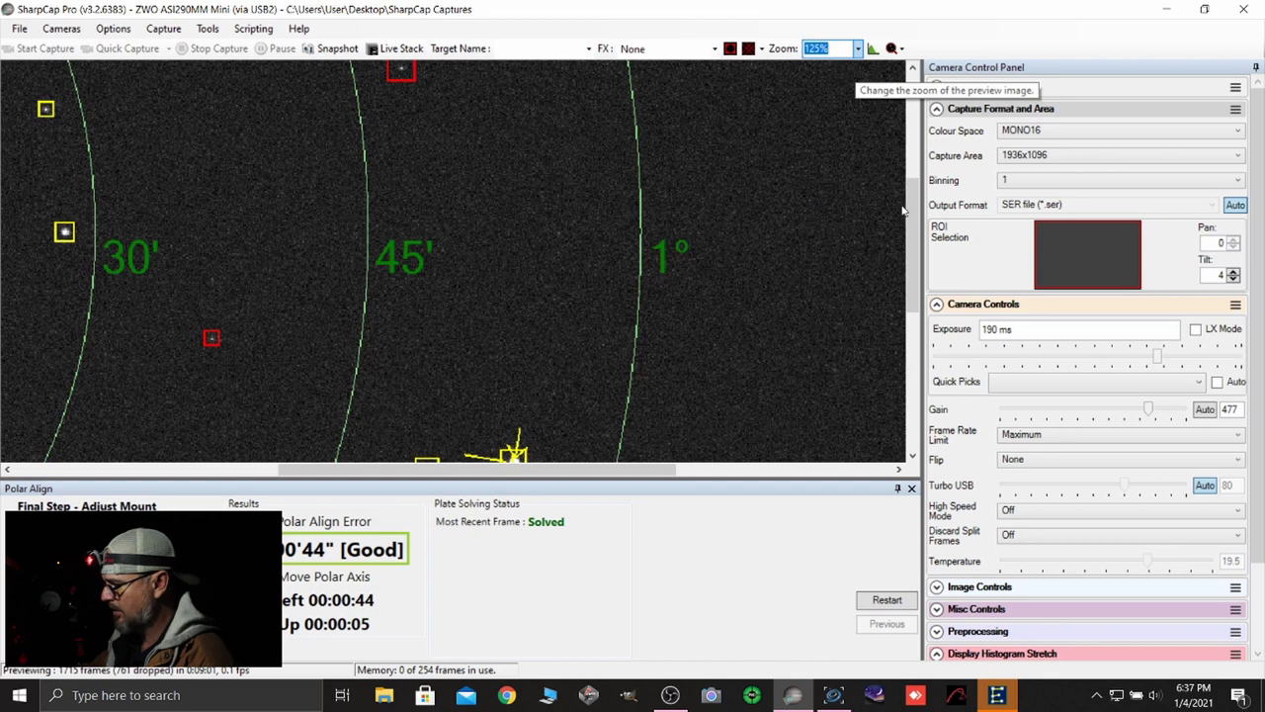
left_click_drag(903, 209, 911, 270)
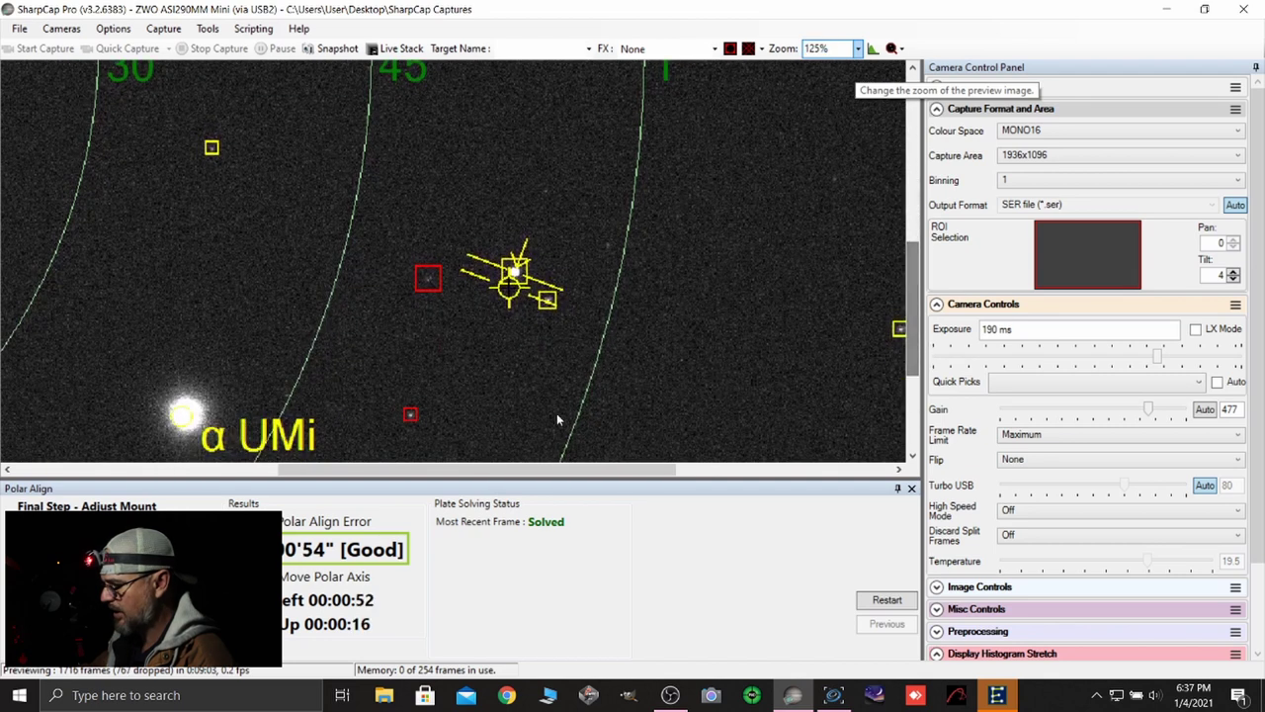
left_click_drag(521, 470, 564, 472)
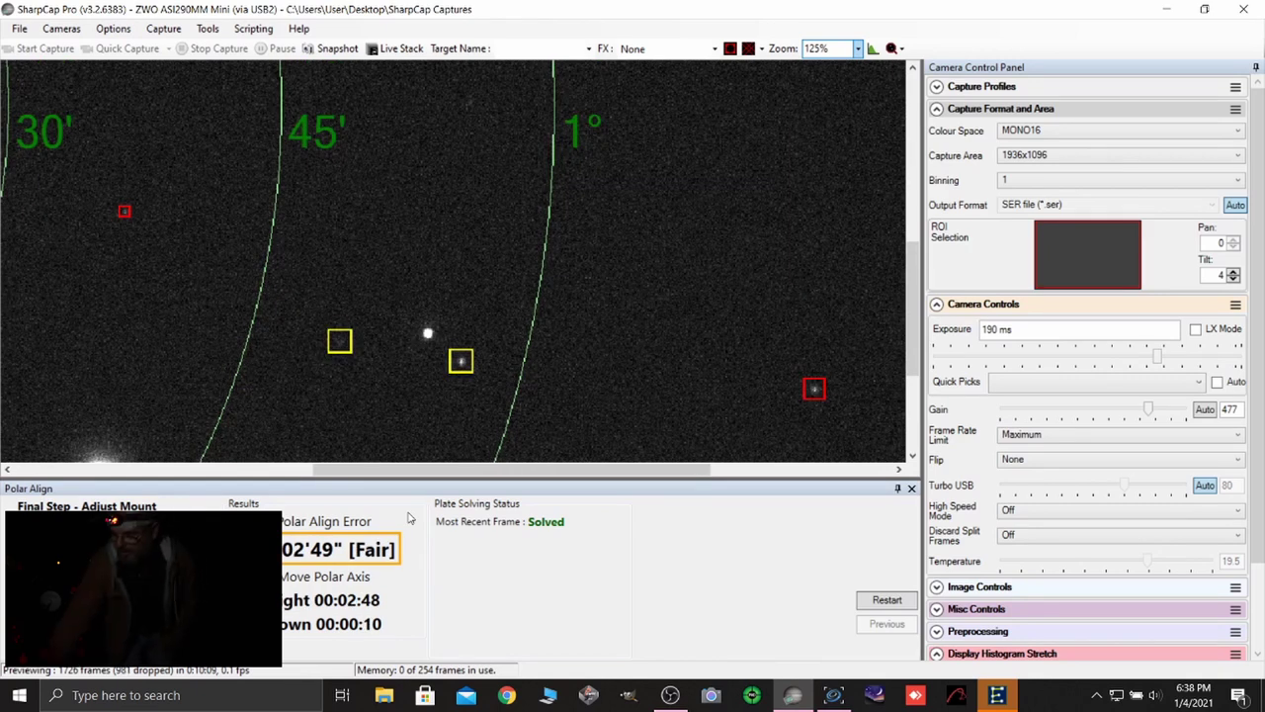
left_click_drag(908, 284, 910, 346)
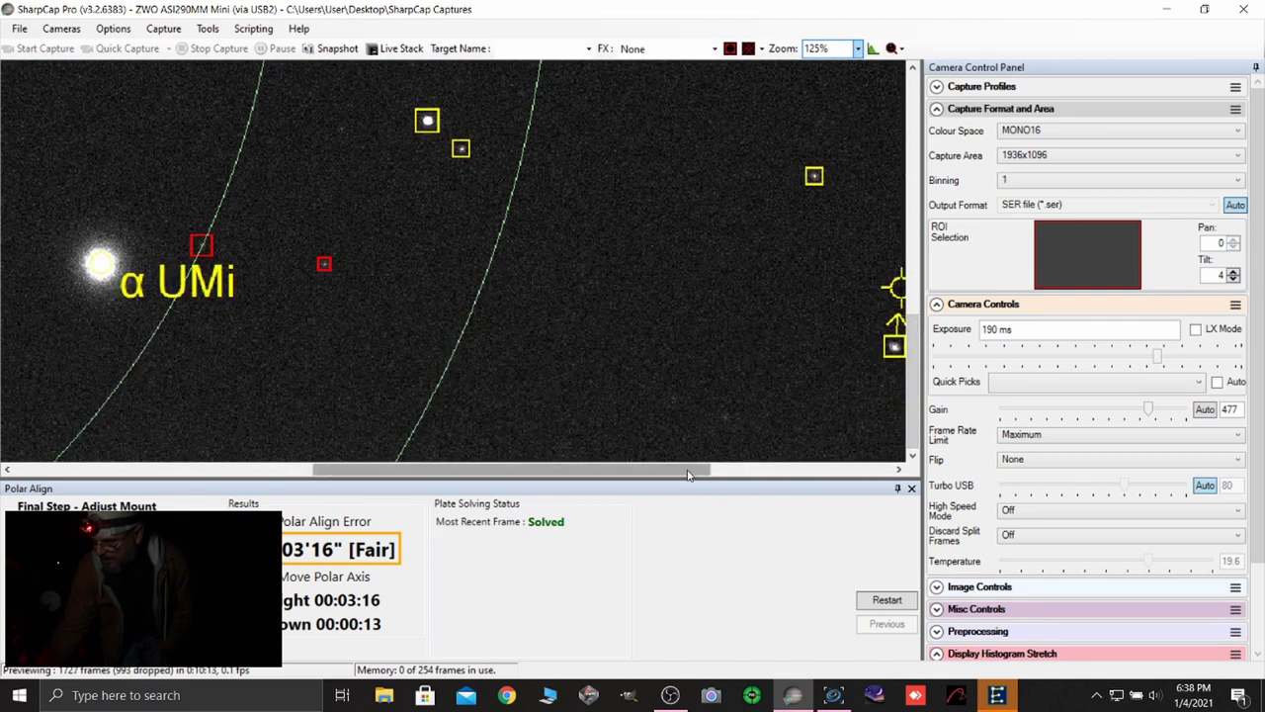
left_click_drag(691, 473, 786, 477)
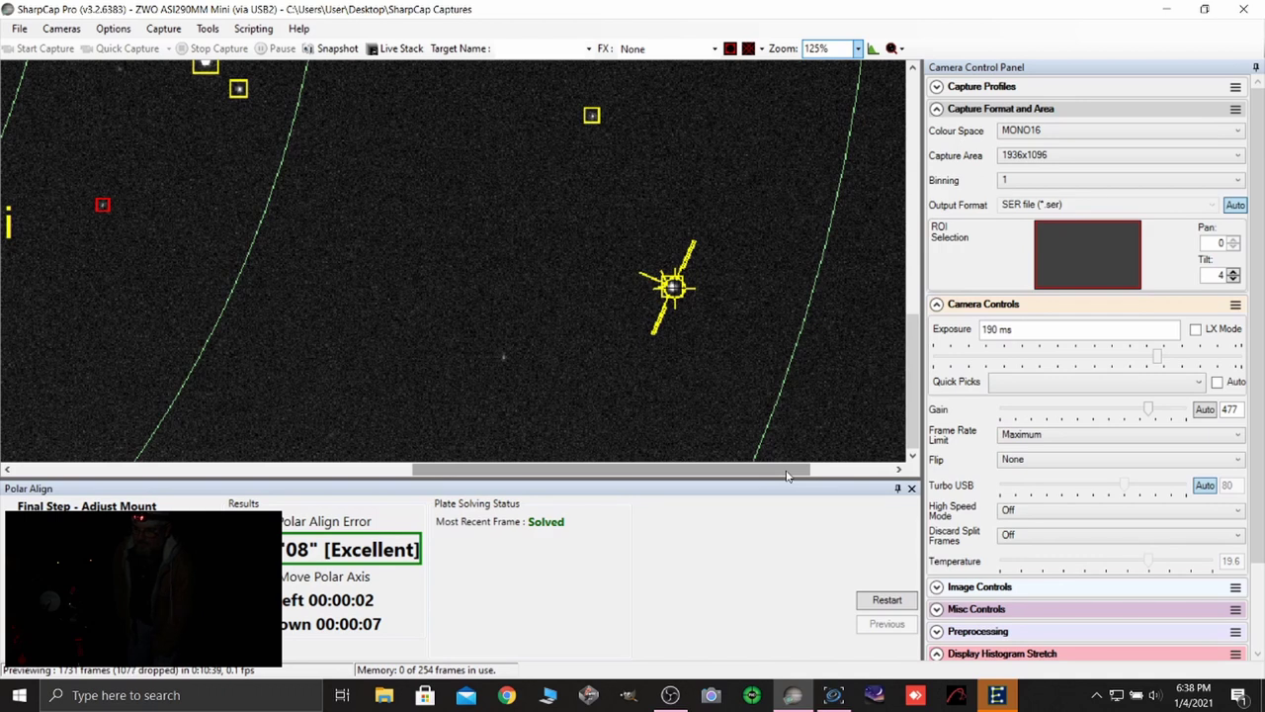
- Increase the guide camera's exposure to 372 ms
mouse_move(1158, 362)
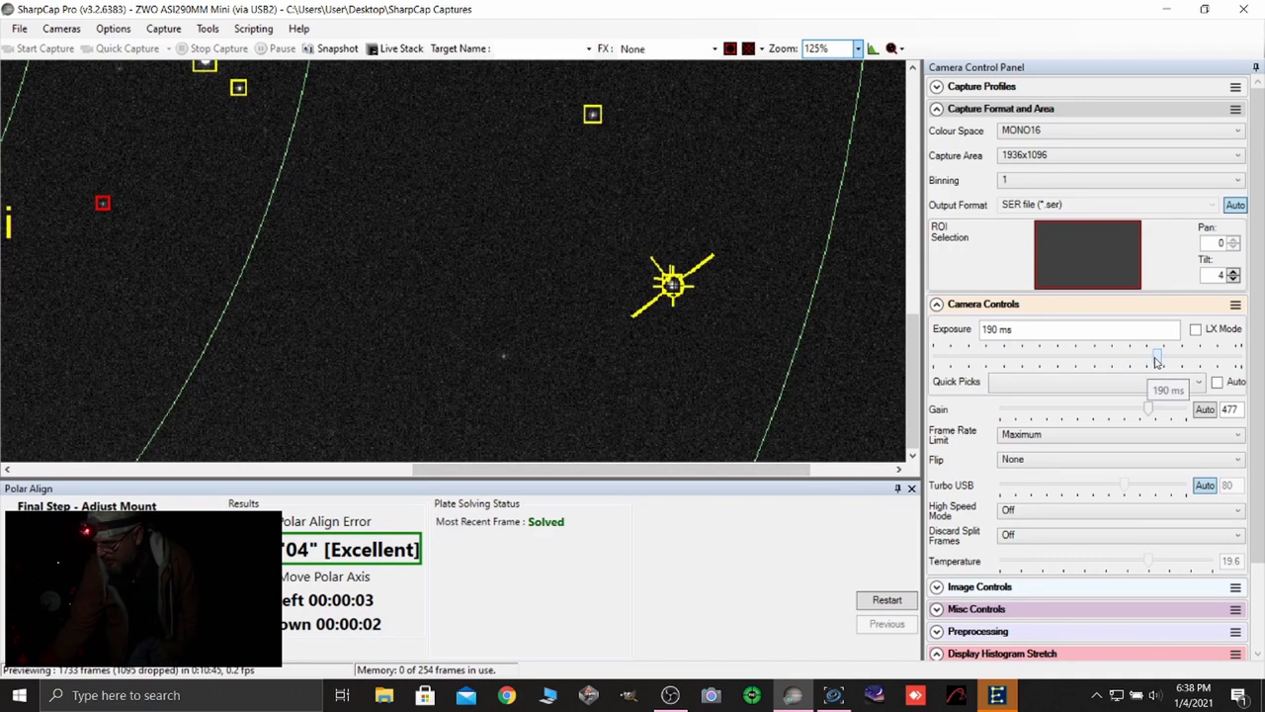
left_click_drag(1158, 362, 1165, 362)
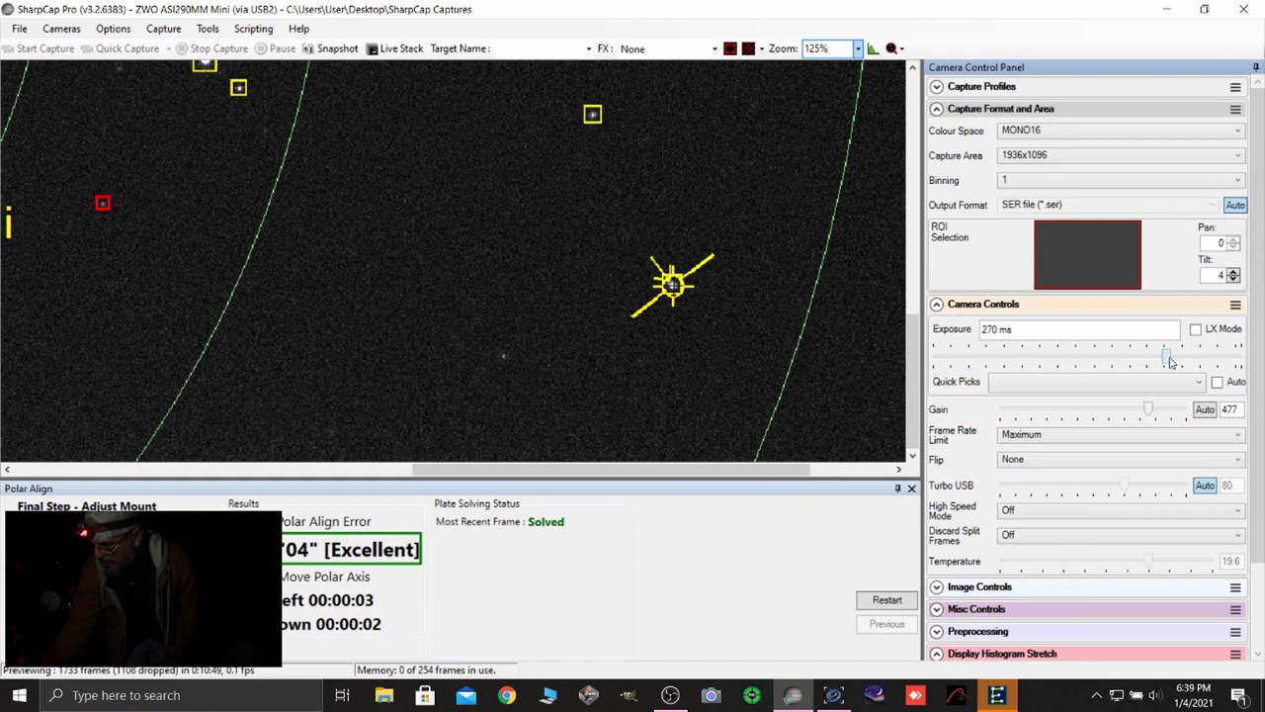
left_click_drag(1170, 361, 1178, 361)
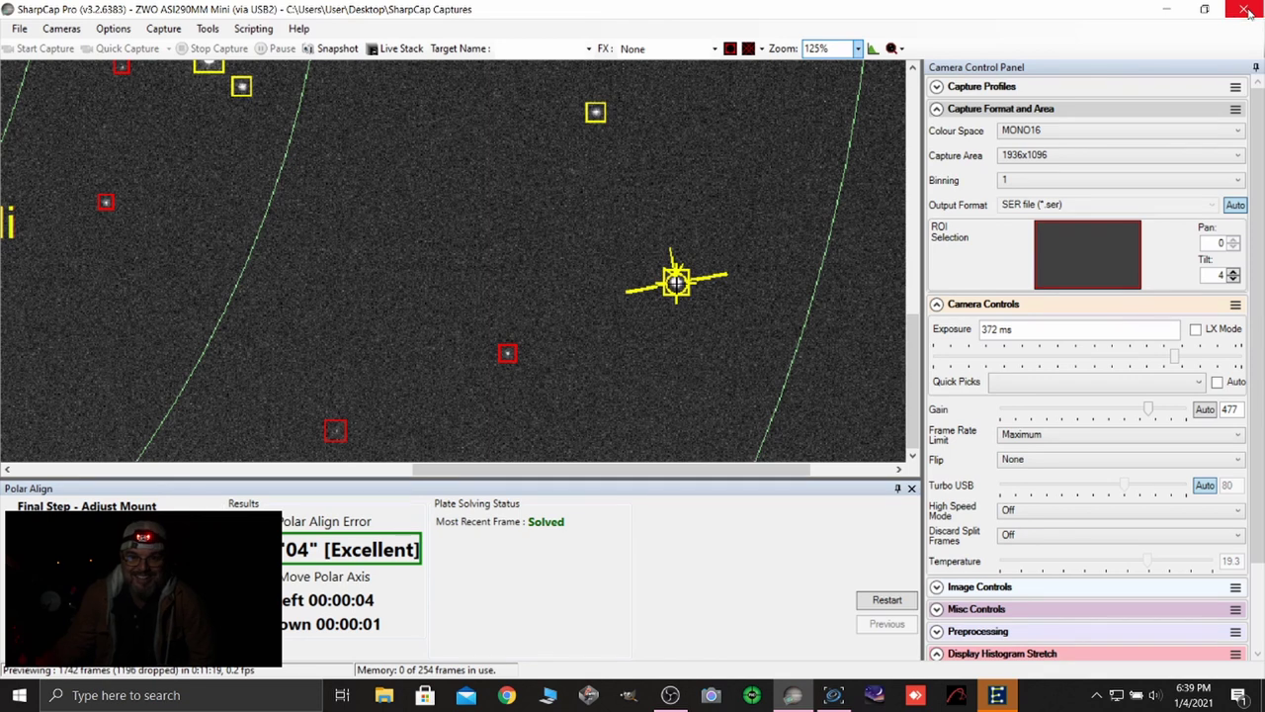
- Close SharpCap and connect all equipment of the 290 50mm profile in PHD2, leaving PHD2 minimized
left_click(1249, 10)
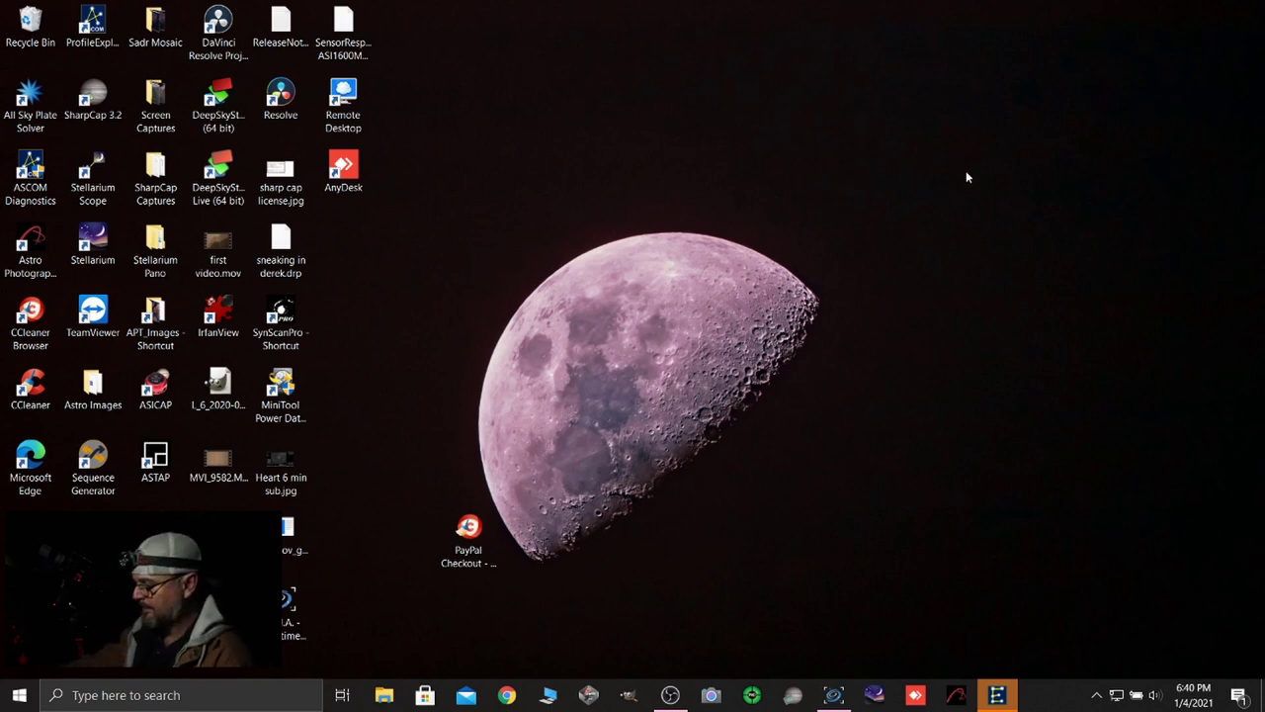
left_click(752, 696)
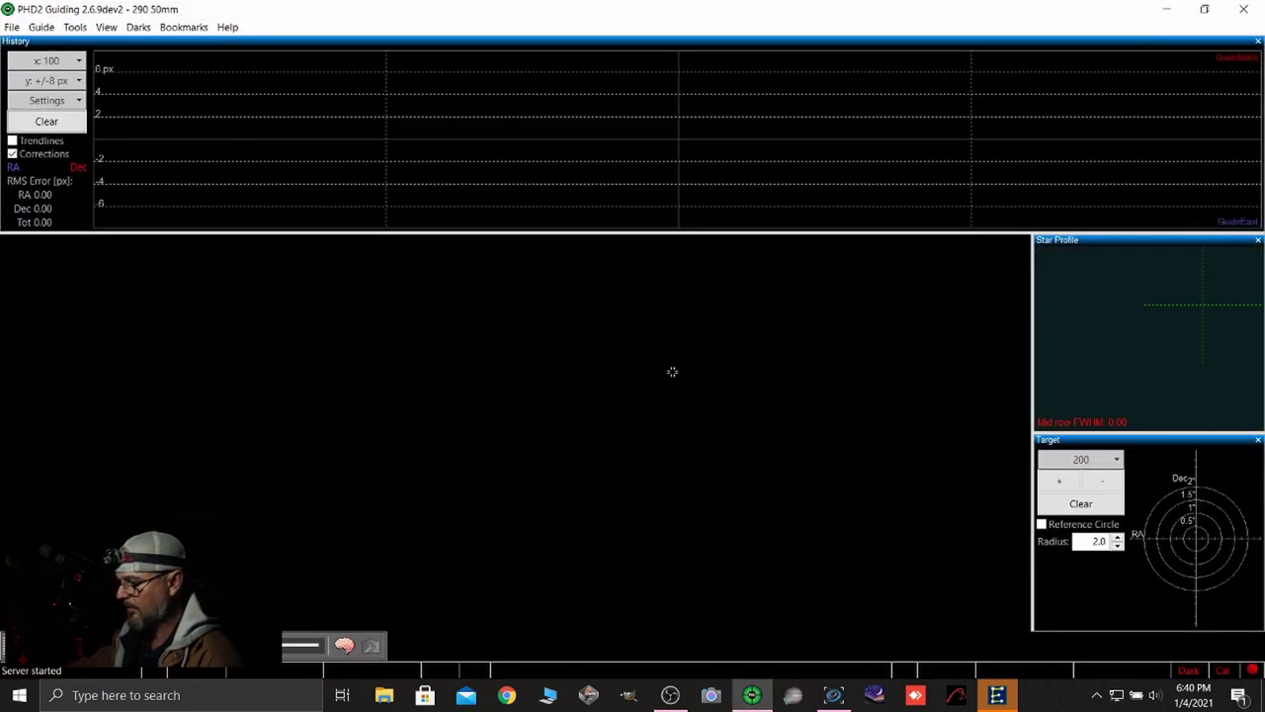
left_click(344, 644)
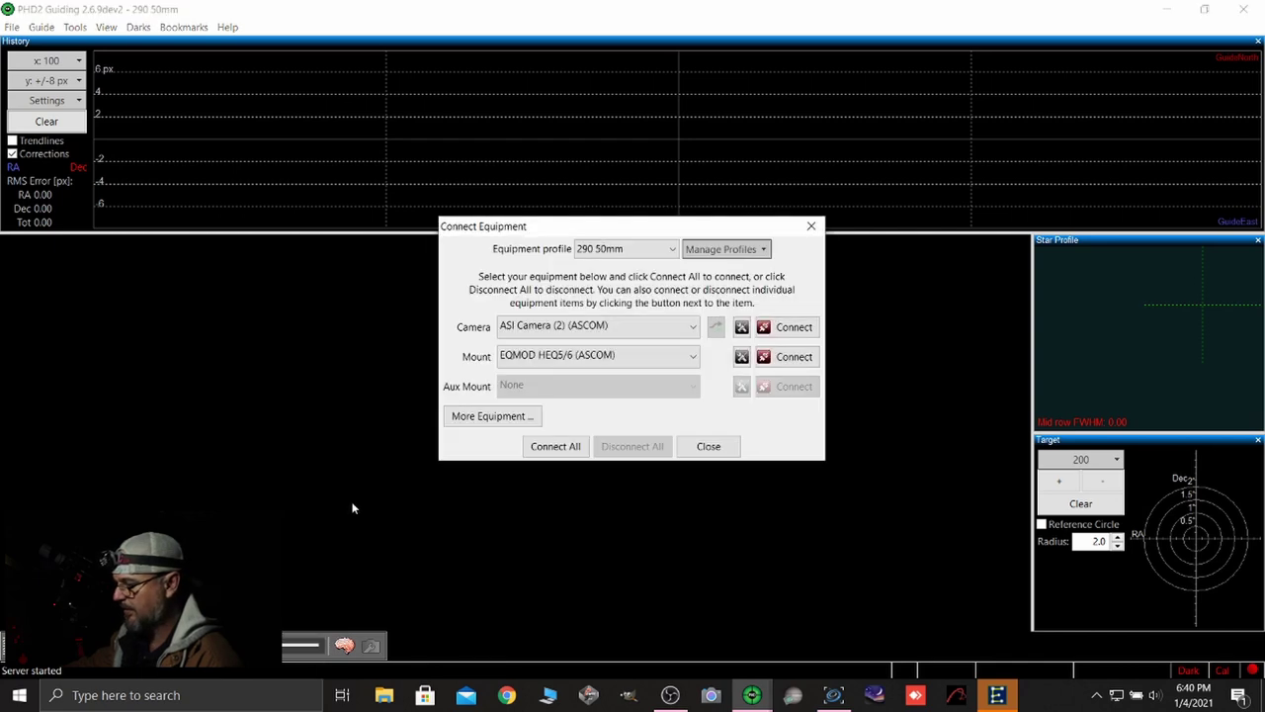
left_click(552, 453)
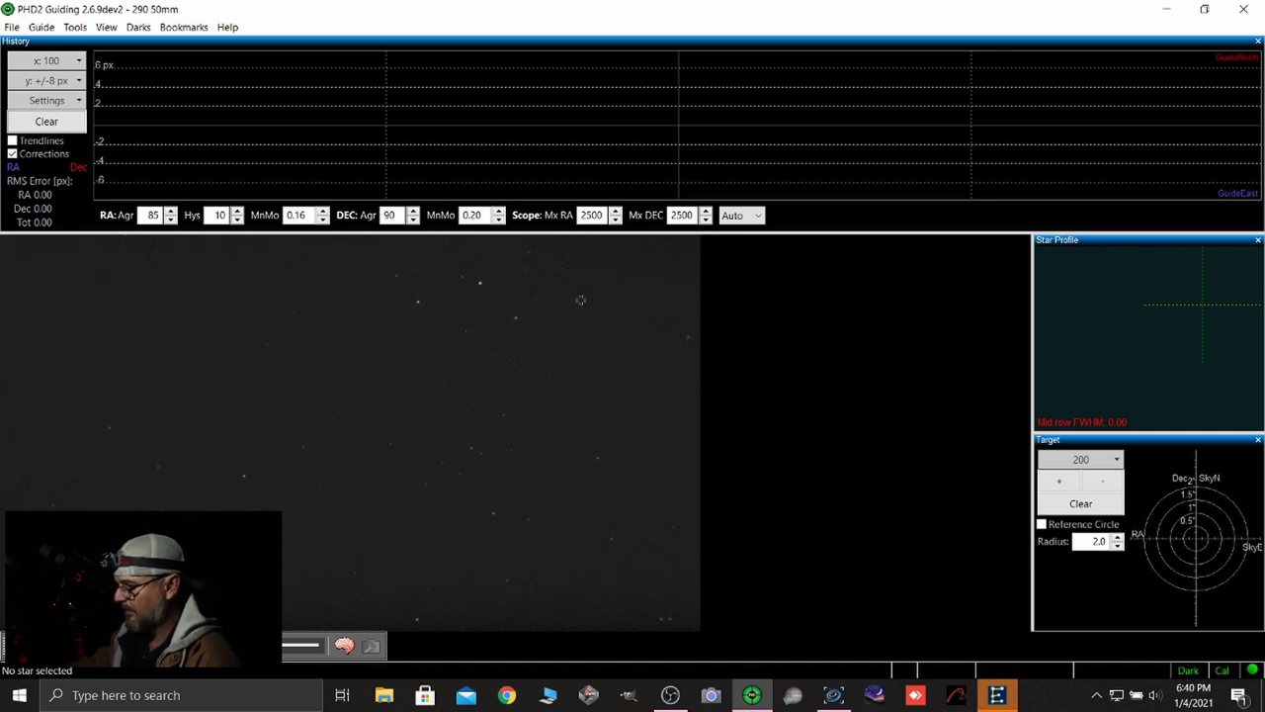
left_click(1167, 11)
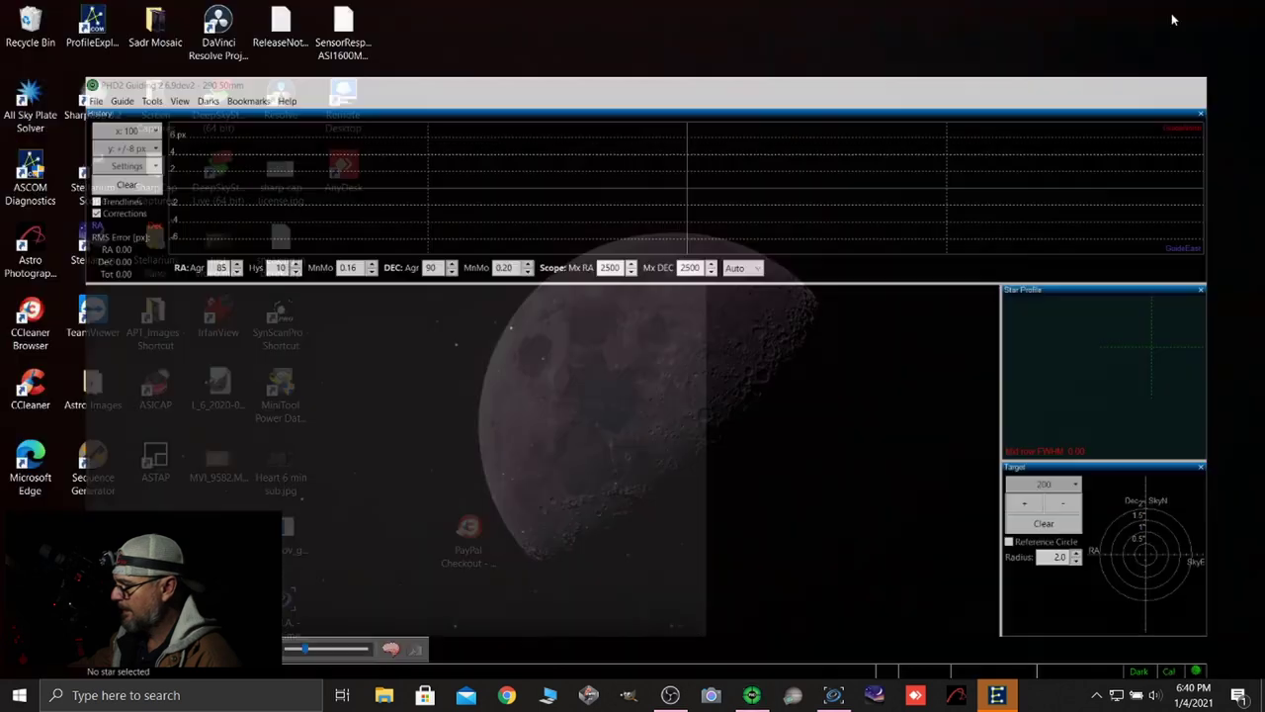
- Switch to N.I.N.A. and connect PHD2 as the guider, with the N.I.N.A. window maximized
left_click(835, 694)
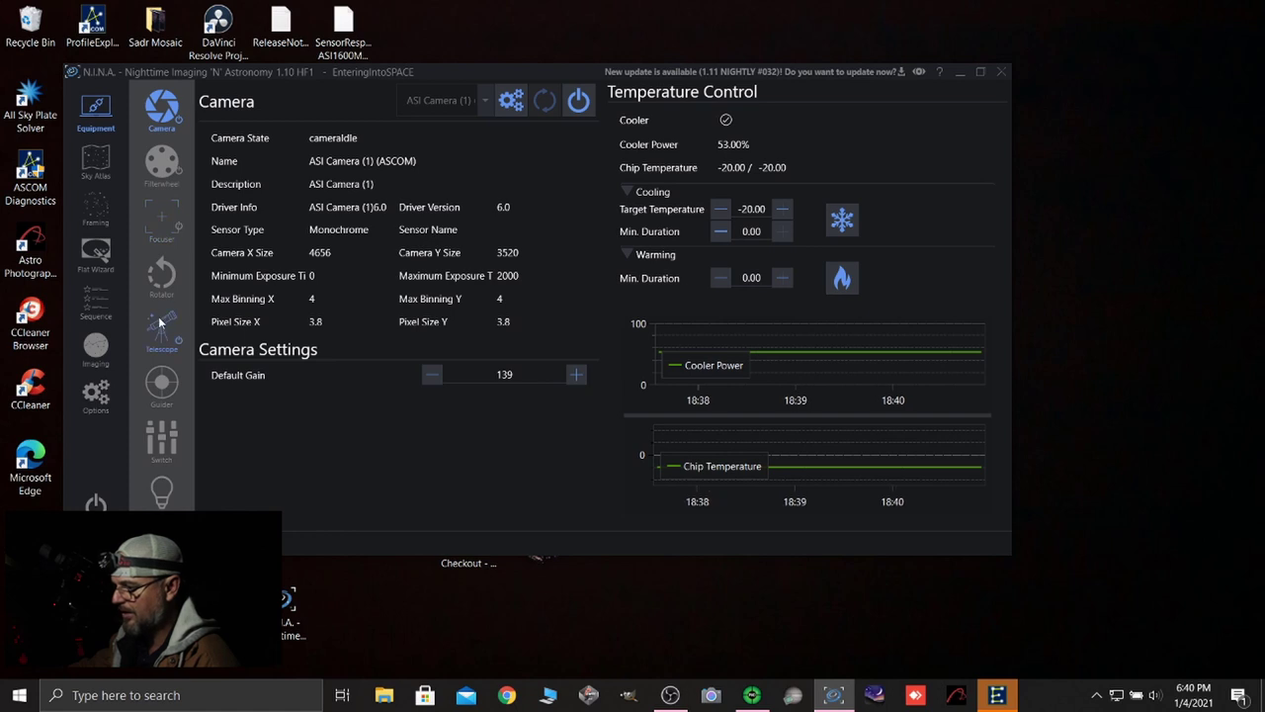
left_click(163, 394)
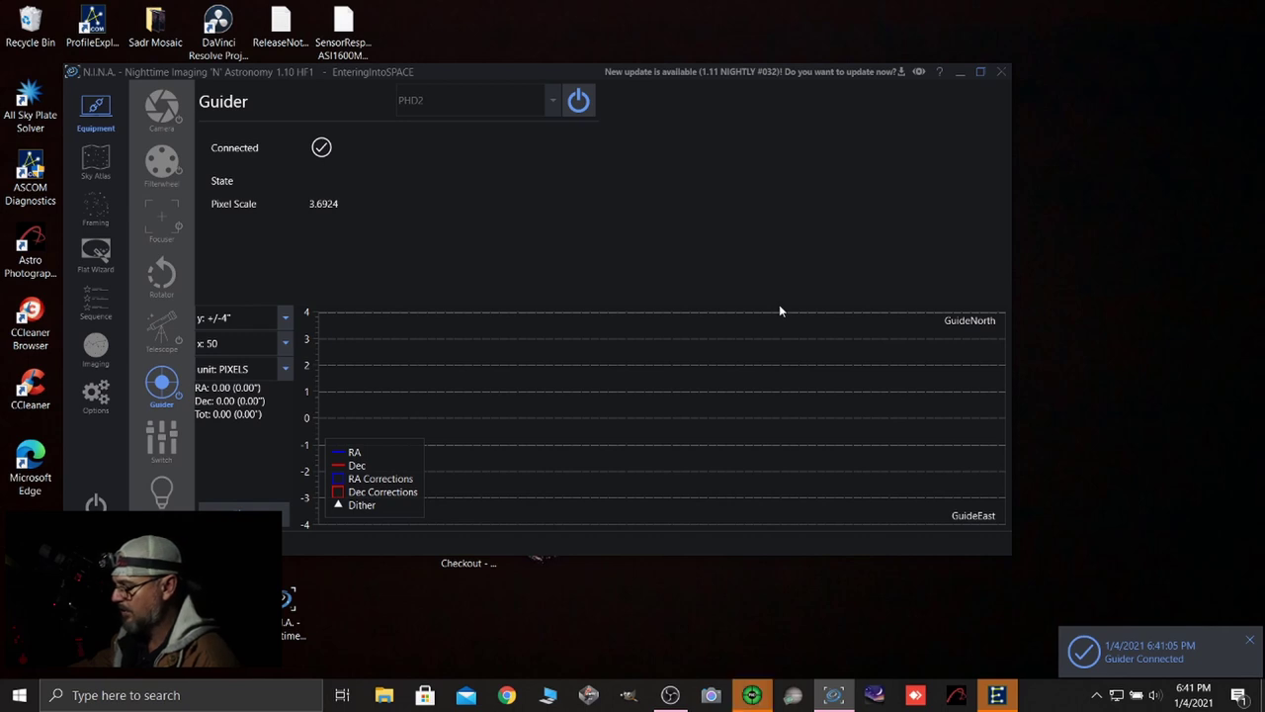
left_click(980, 72)
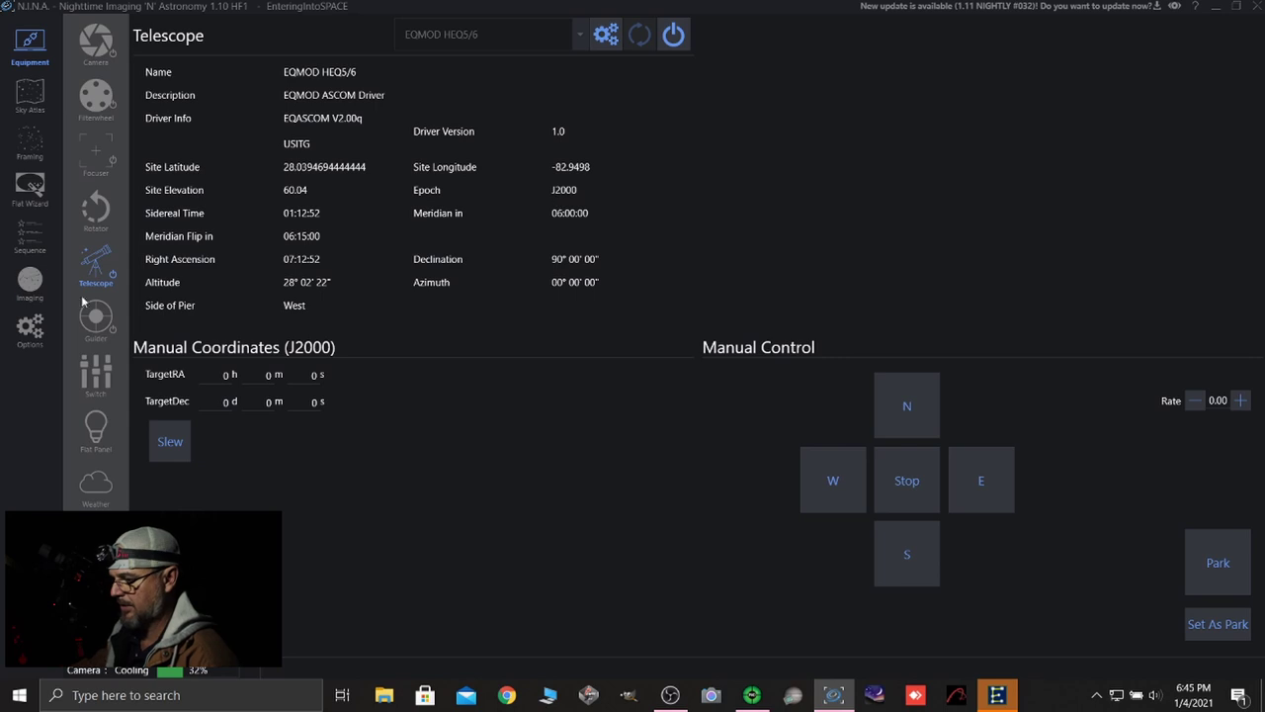
- Load the Jelly Fish Nebula.xml sequence from the Plans folder and remove the empty default Target from the sequence
left_click(35, 249)
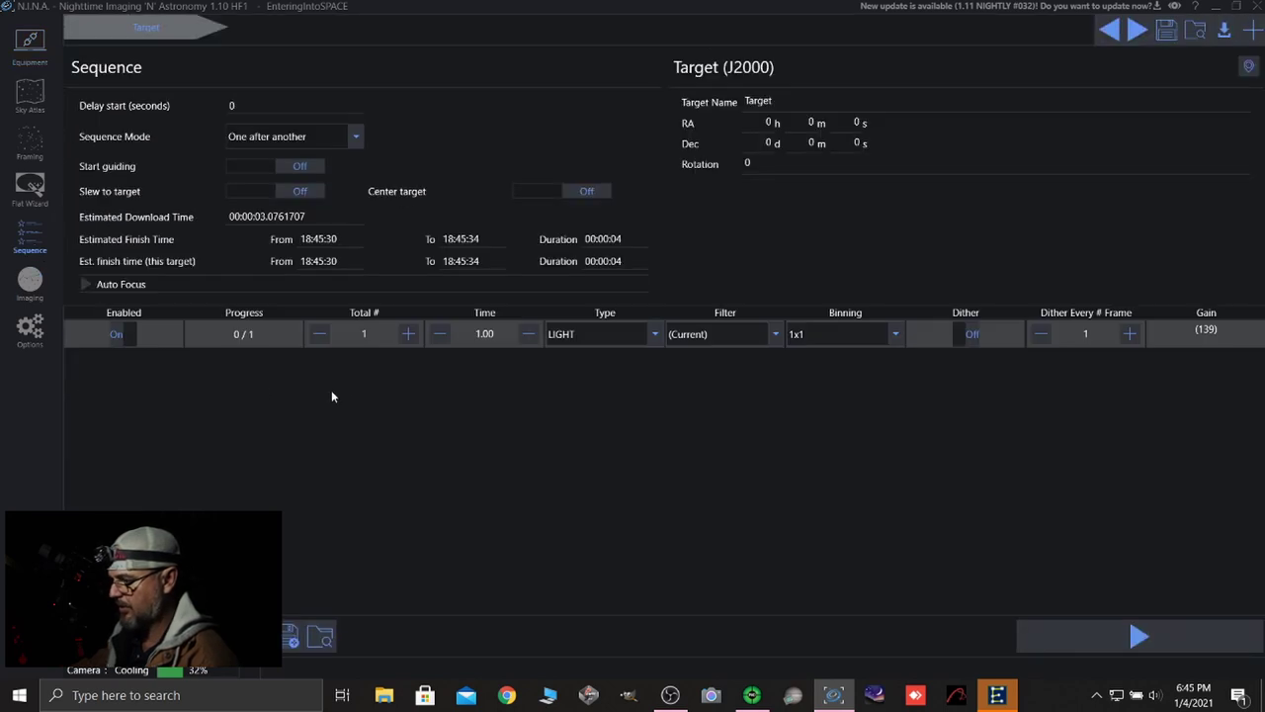
left_click(326, 637)
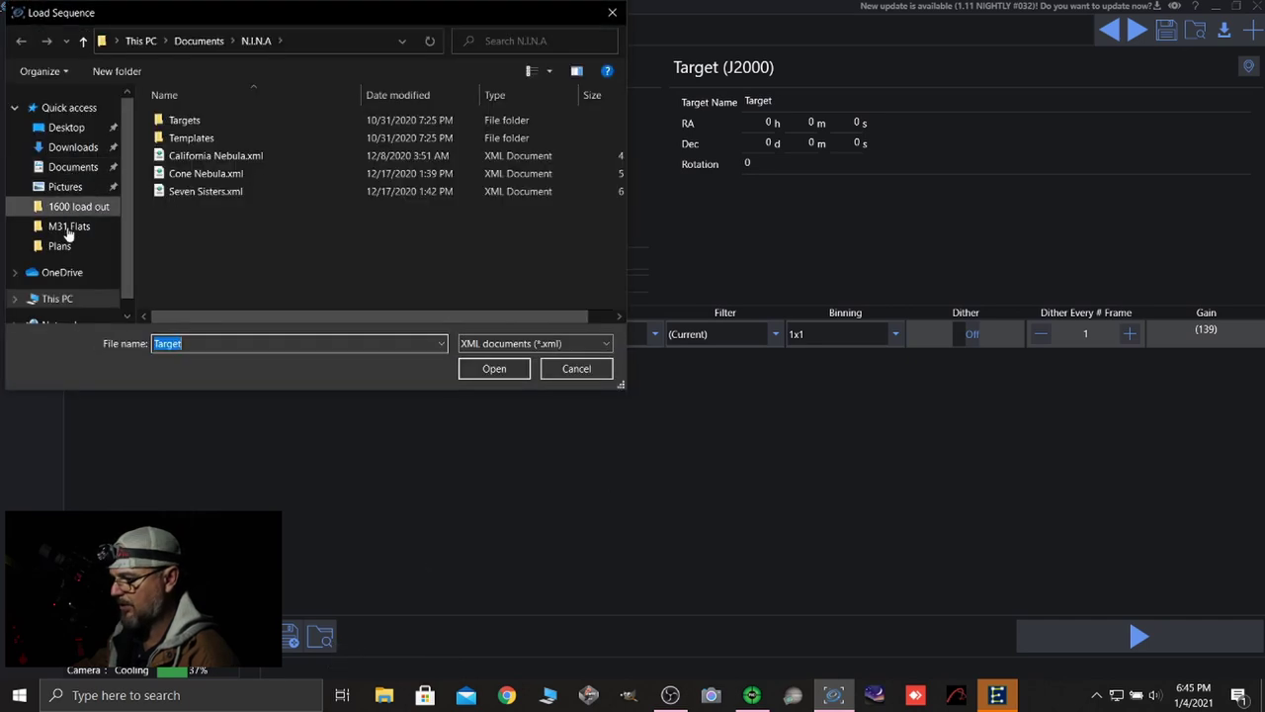
left_click(59, 246)
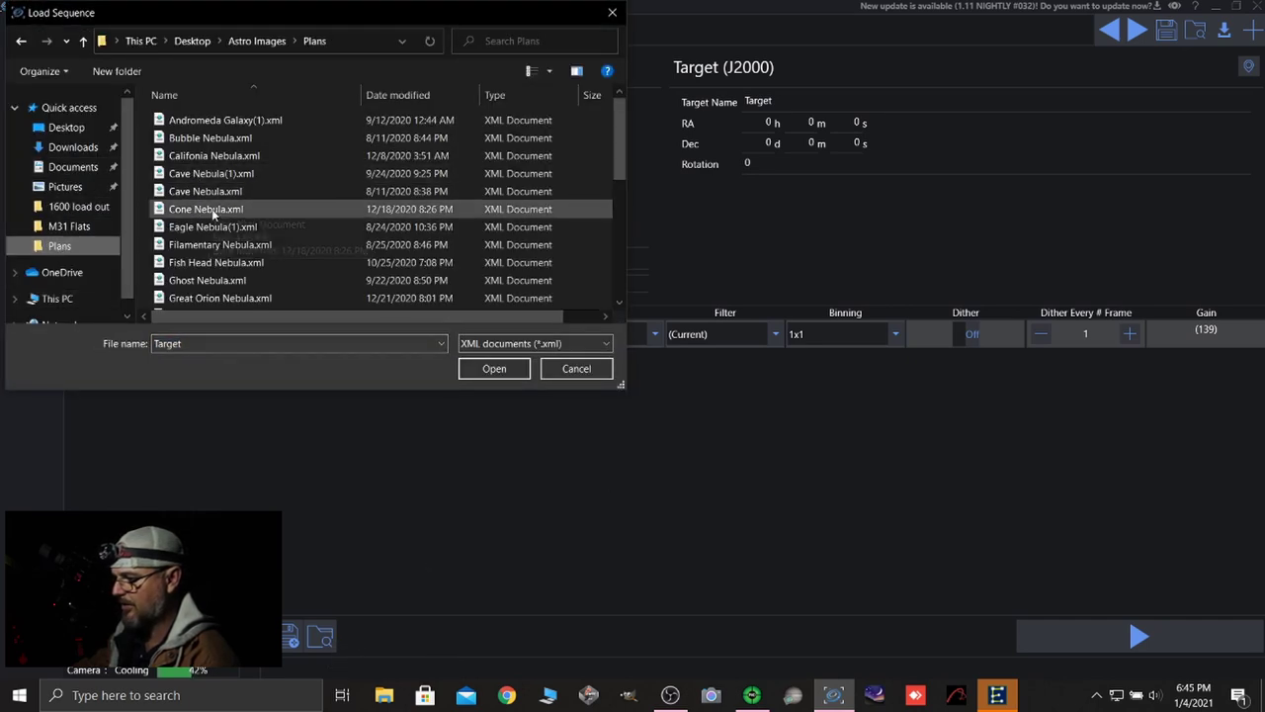
scroll(215, 281, "down", 2)
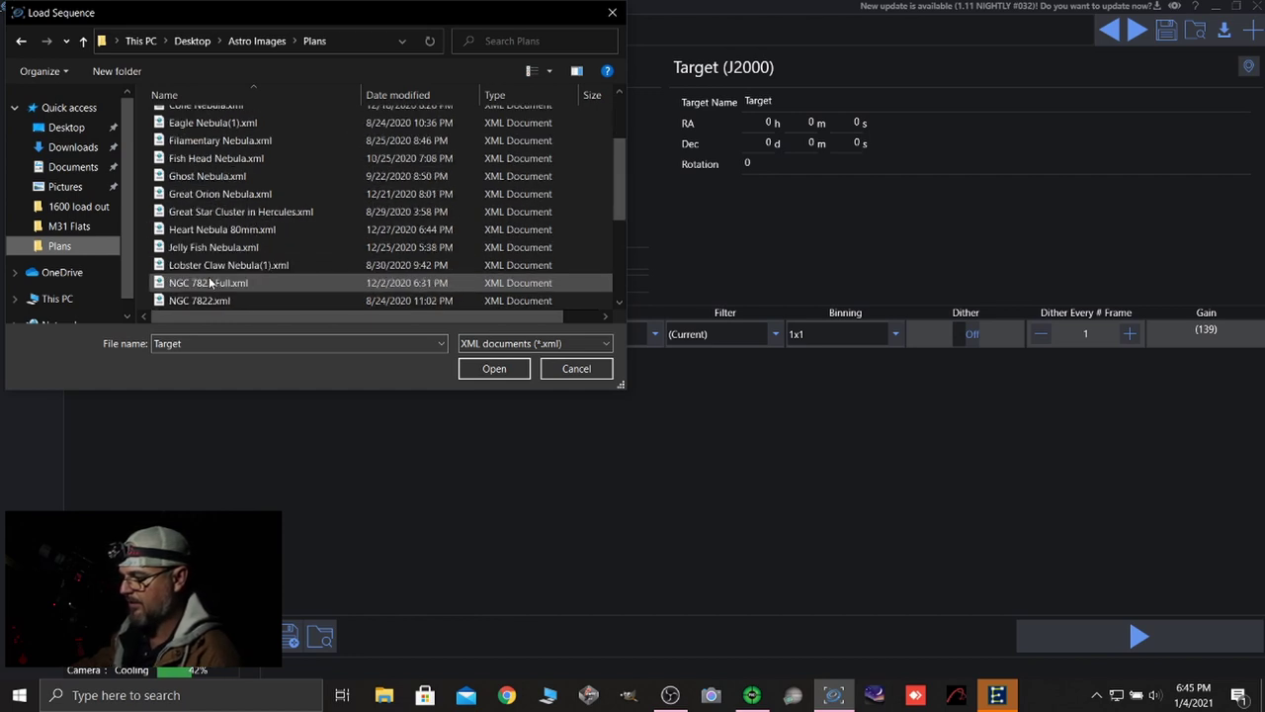
left_click(194, 248)
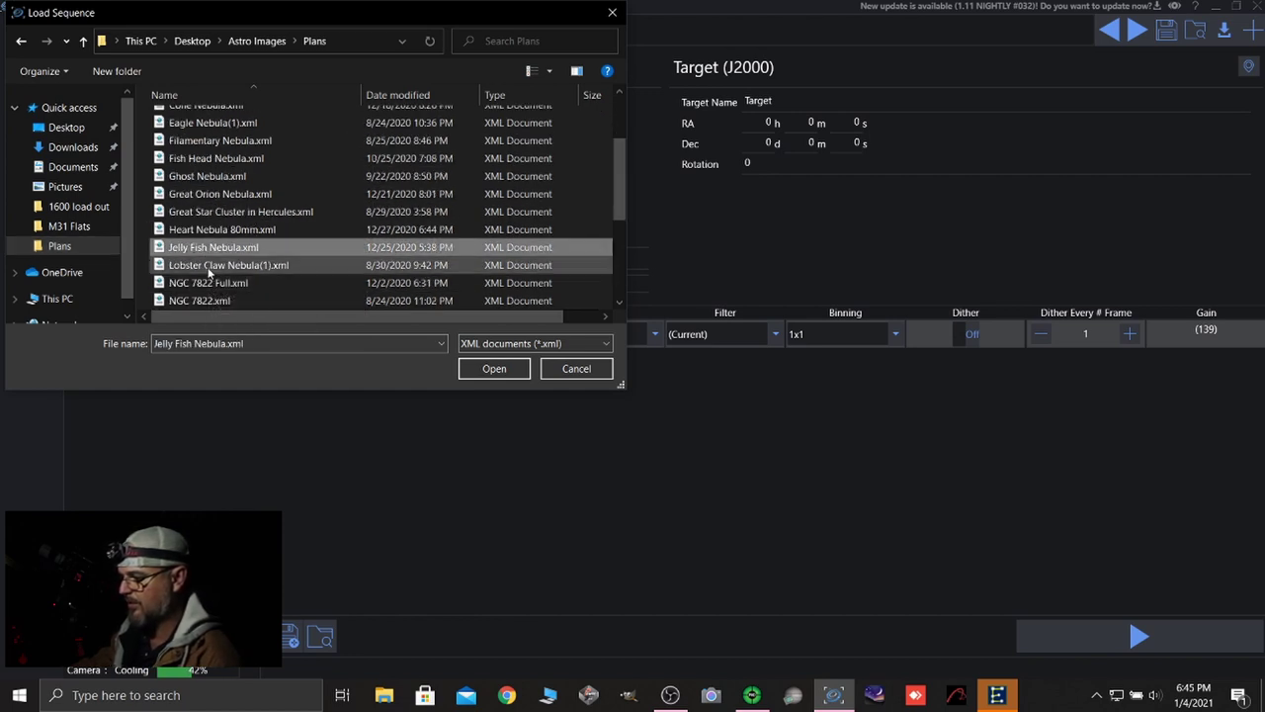
left_click(514, 368)
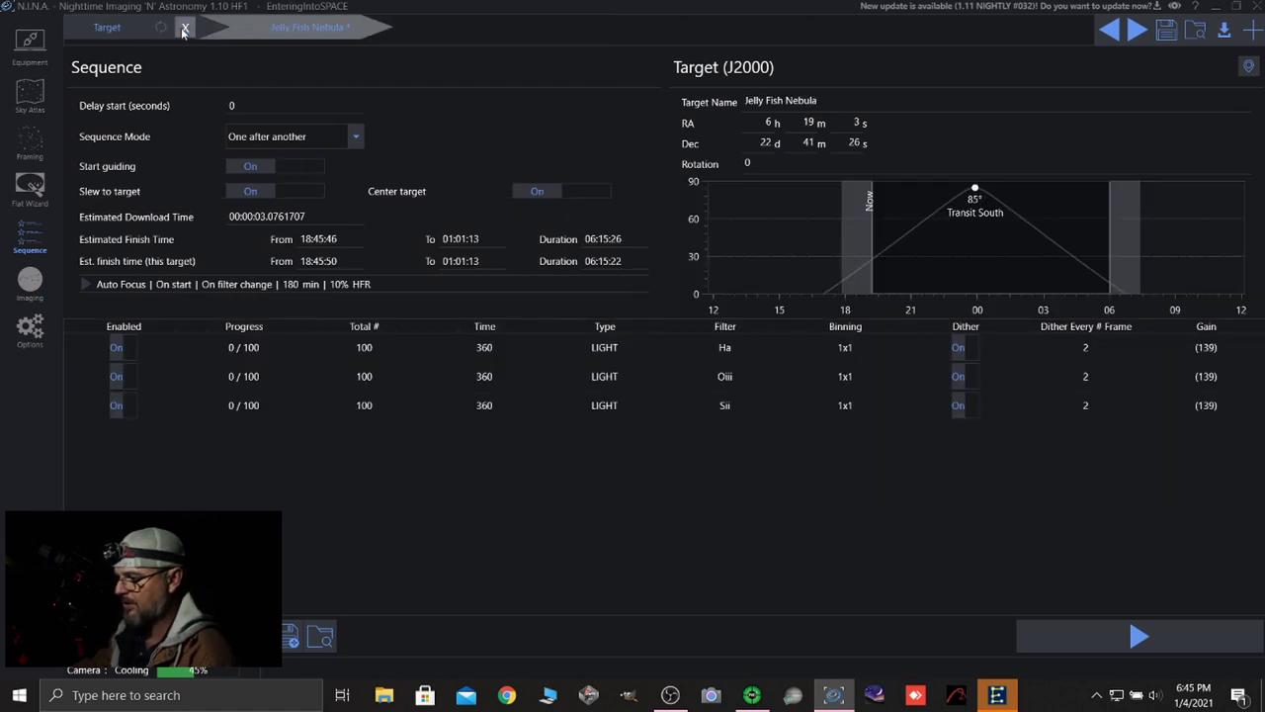
left_click(184, 28)
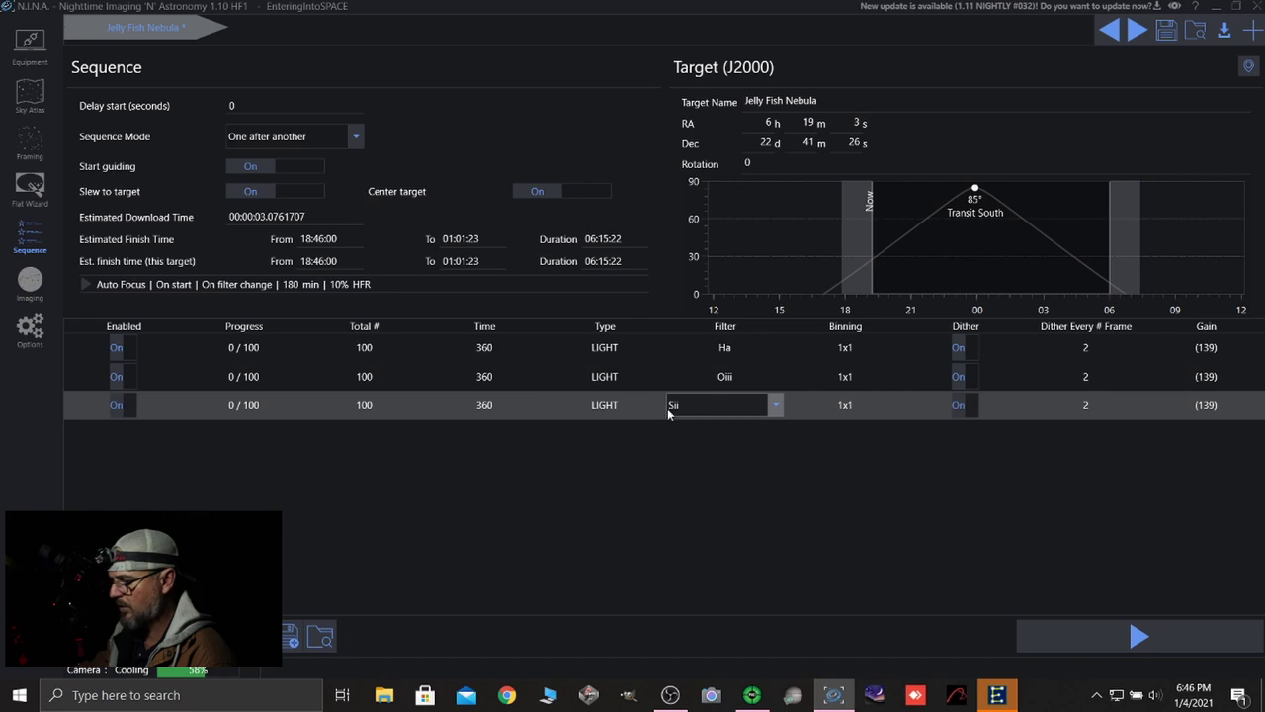
- Disable the Ha and Oiii exposure rows in the Jelly Fish Nebula sequence and expand its Auto Focus settings
left_click(114, 348)
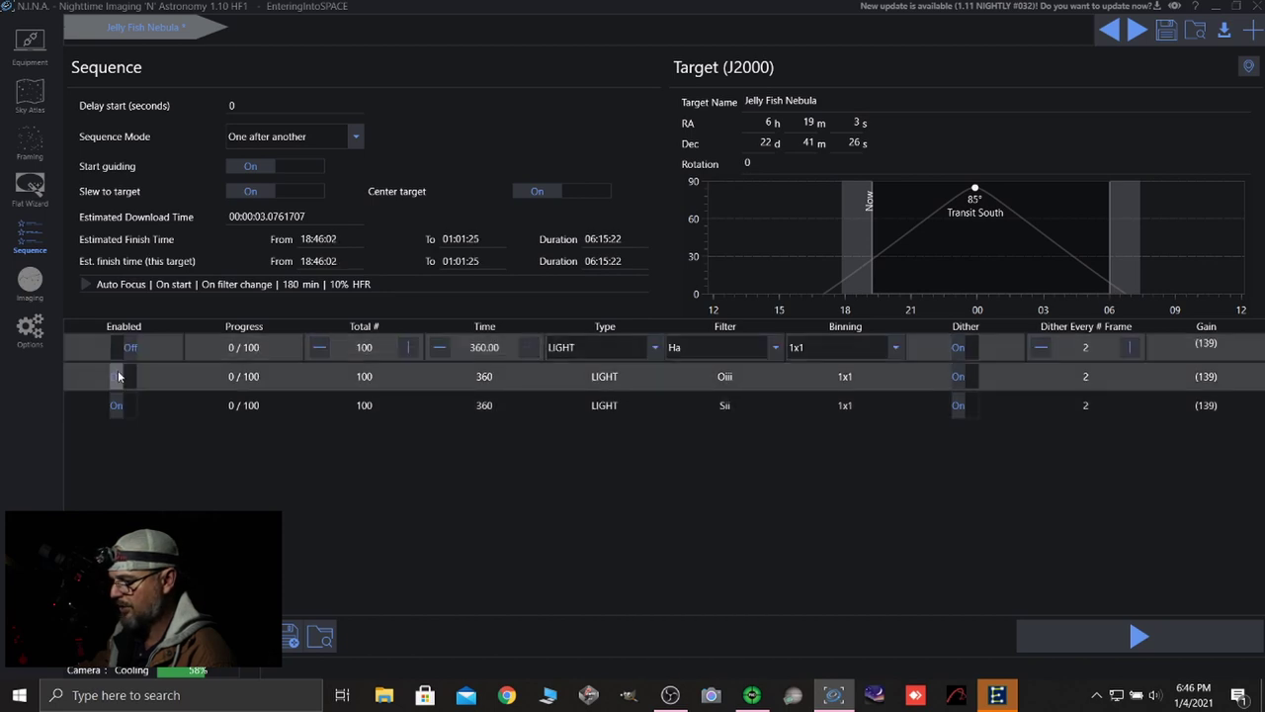
left_click(118, 375)
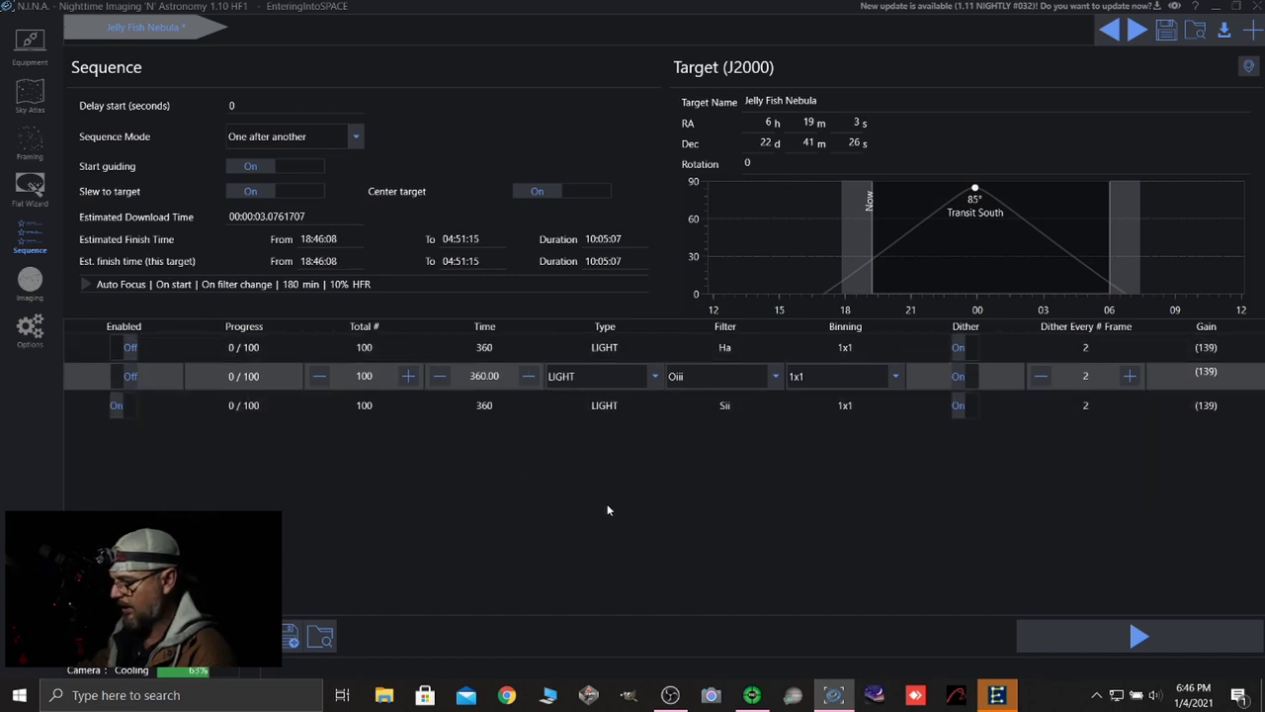
left_click(89, 284)
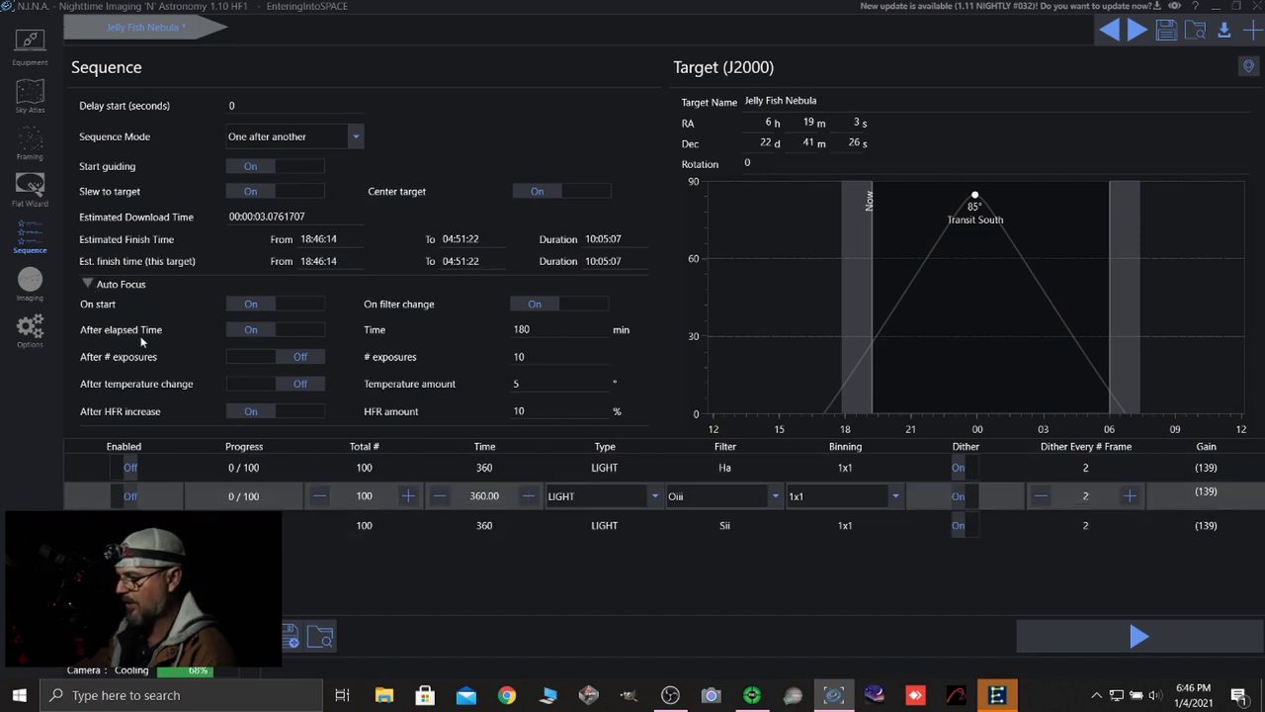
- Start looping 3-second exposures with the Sii filter and inspect the stars in the incoming image, first fitted and then enlarged
left_click(30, 283)
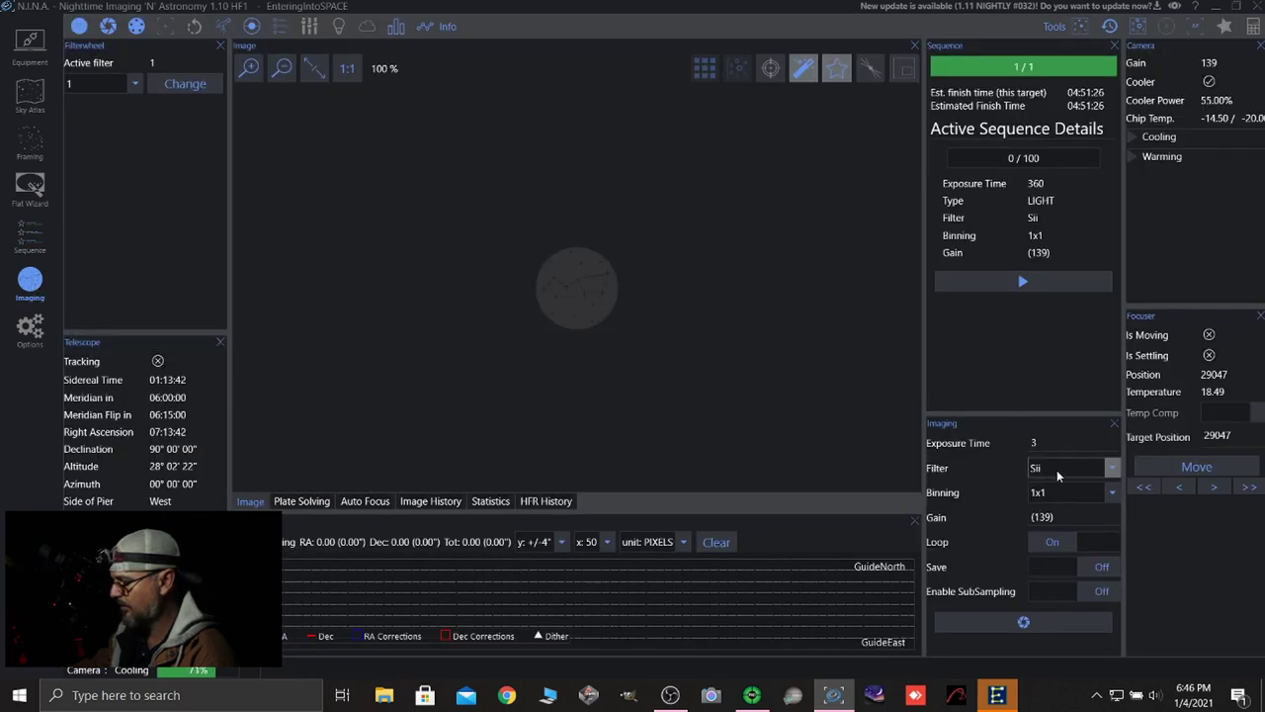
left_click(1028, 622)
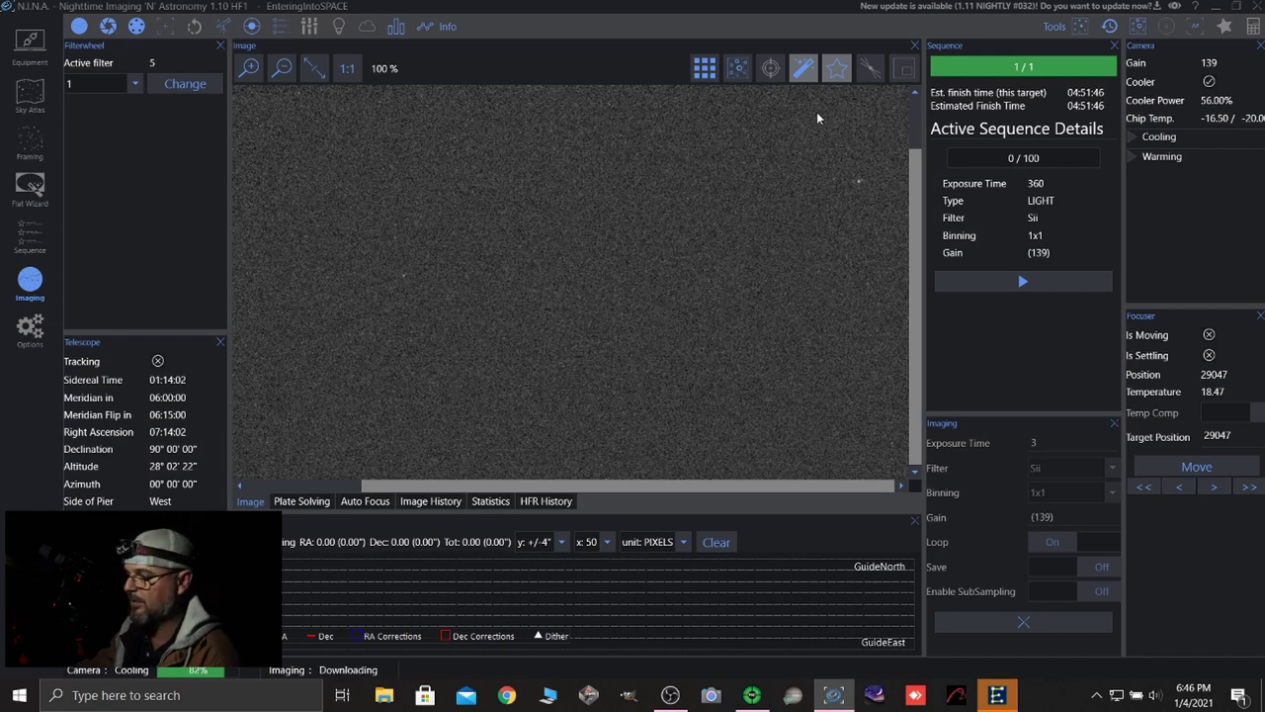
left_click(319, 71)
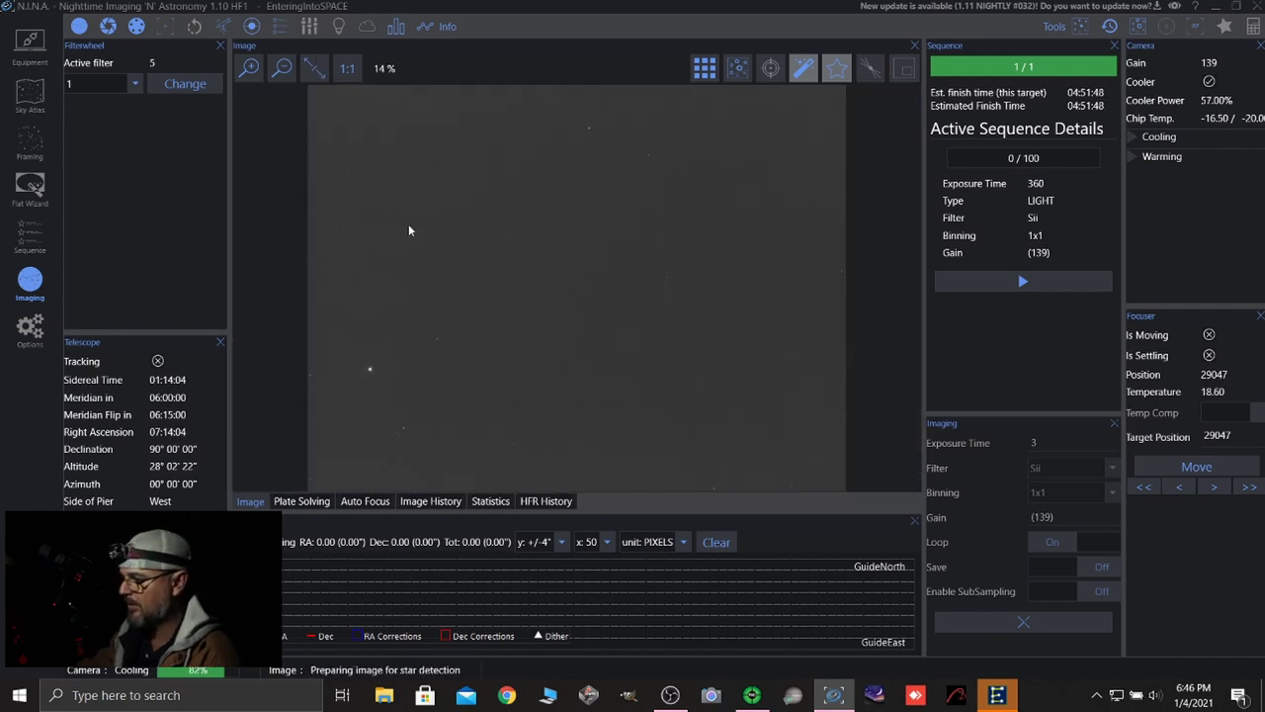
scroll(405, 361, "up", 2)
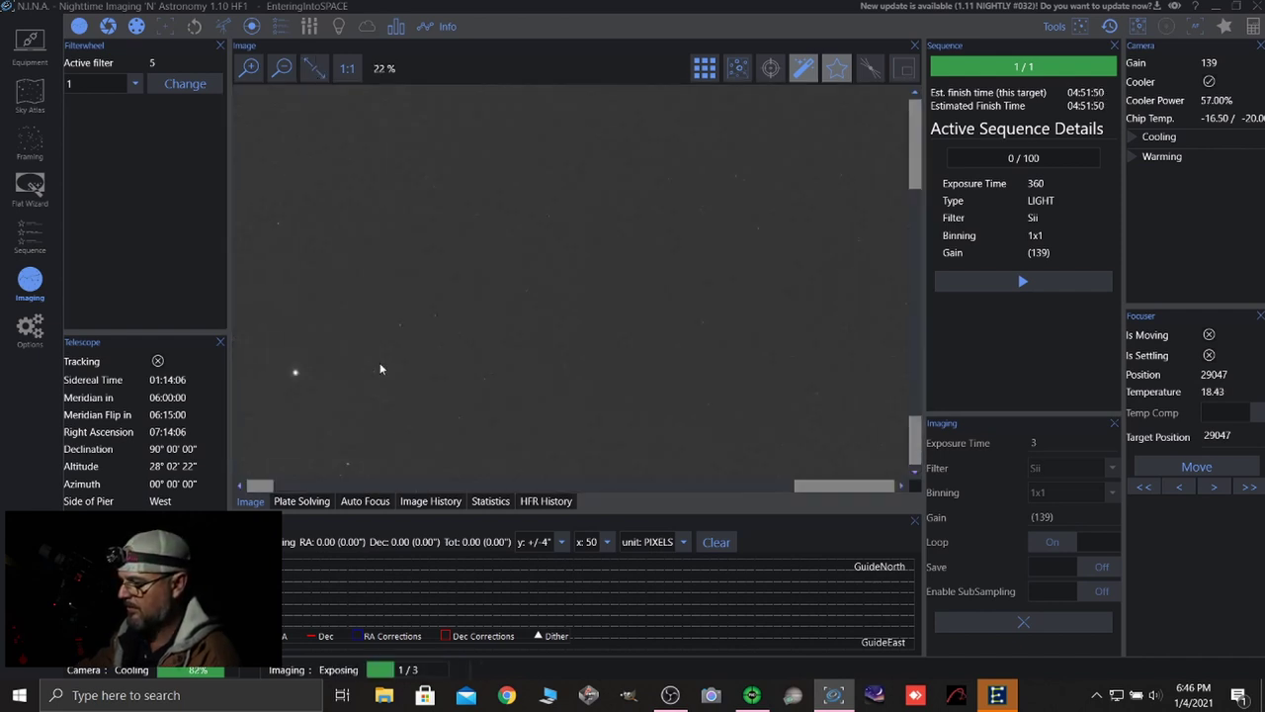
left_click_drag(409, 361, 474, 384)
scroll(419, 379, "up", 2)
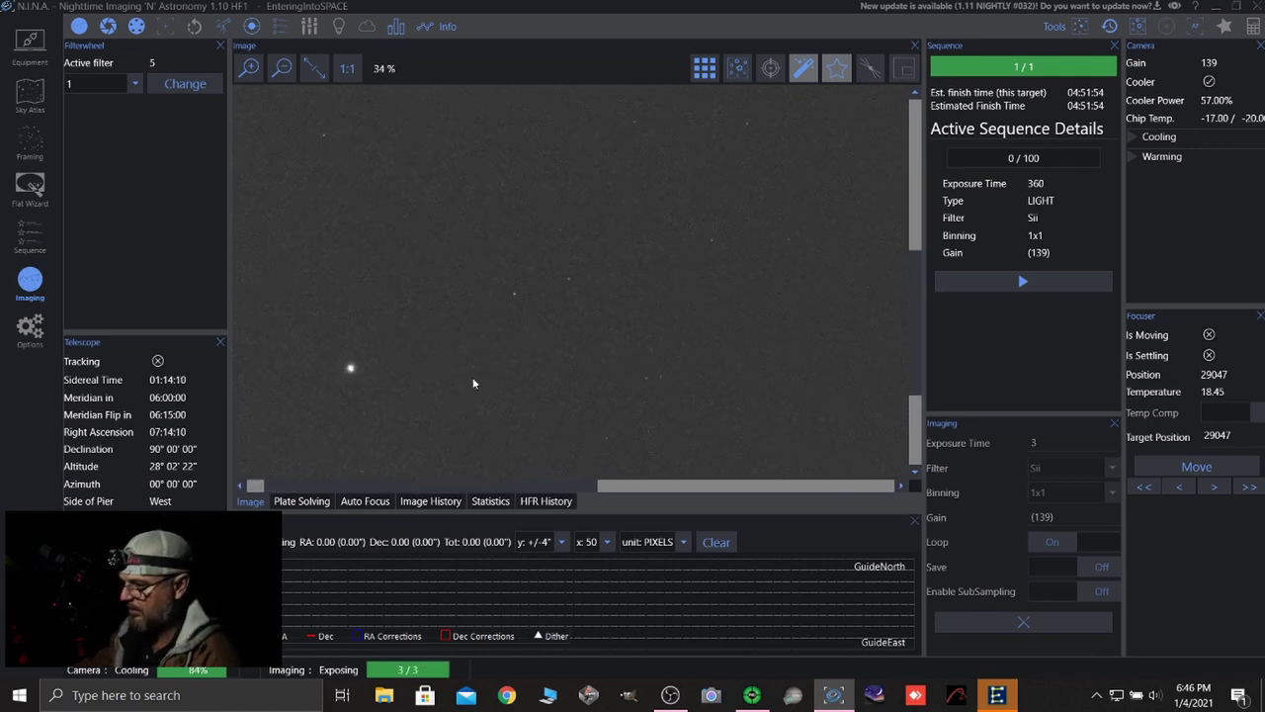
scroll(461, 382, "down", 4)
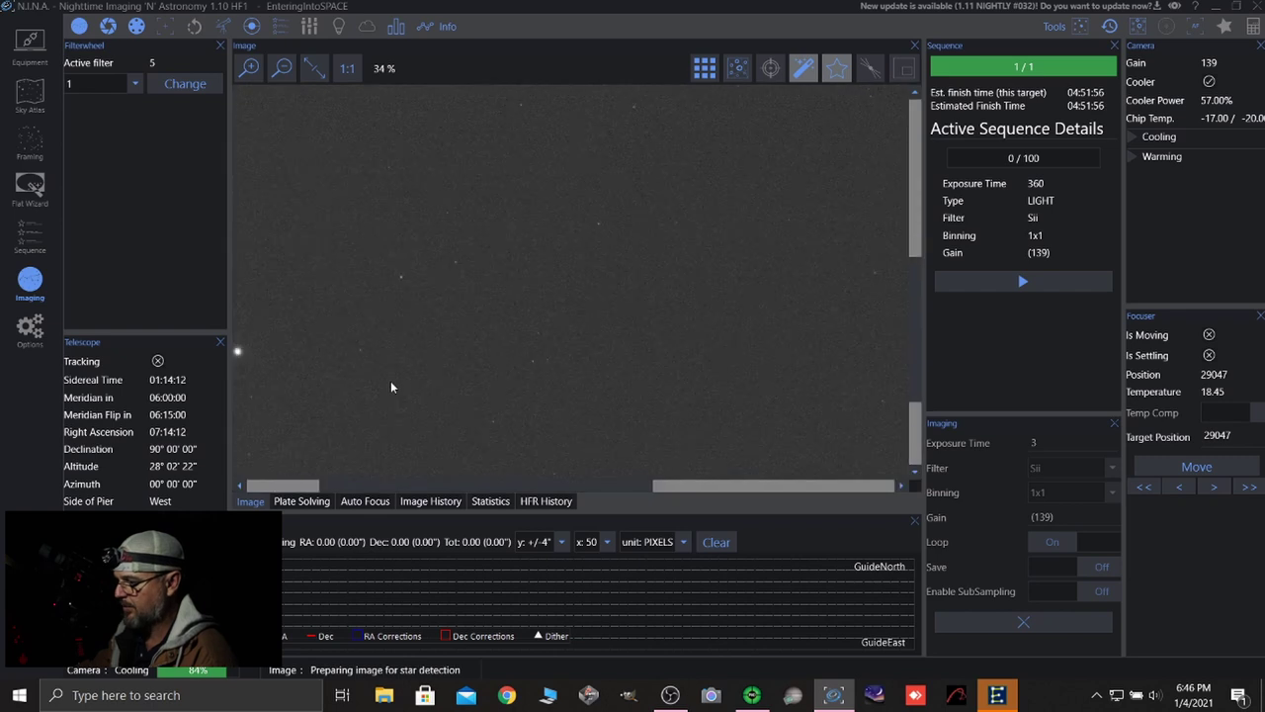
- Fit the whole exposure in view and review the Jelly Fish Nebula sequence settings and the telescope's connection details
scroll(410, 364, "down", 4)
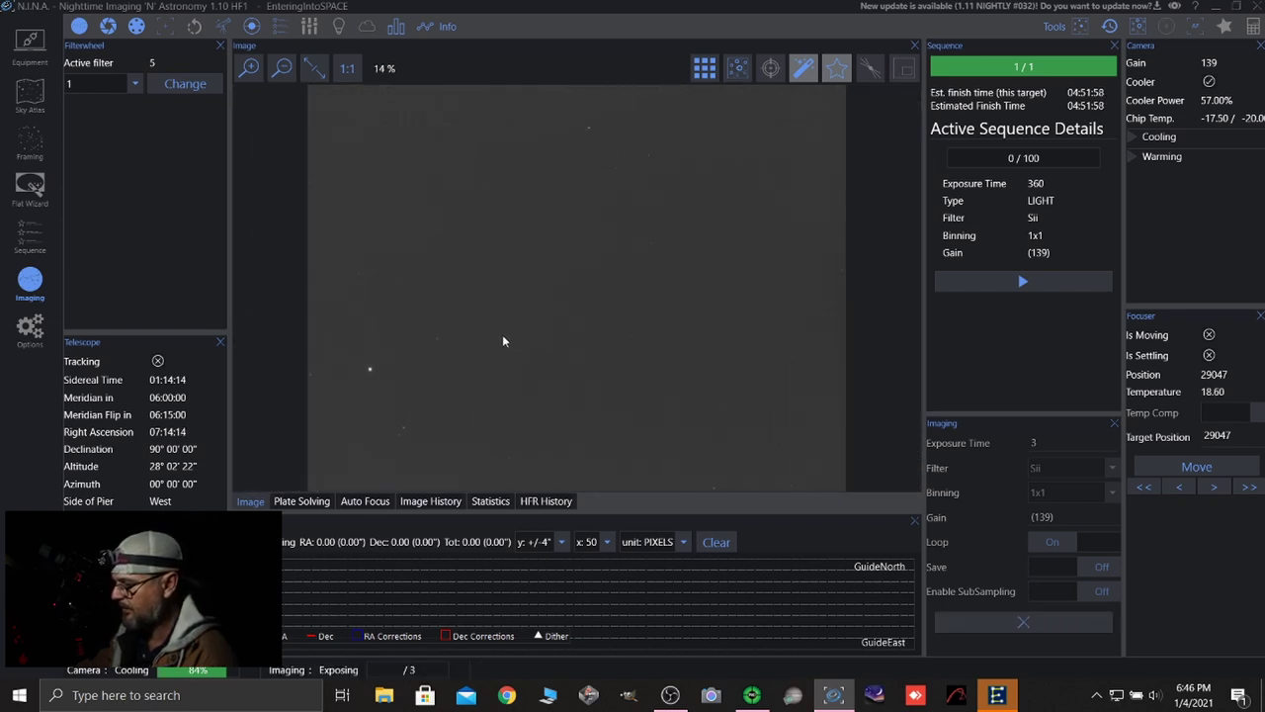
left_click(30, 237)
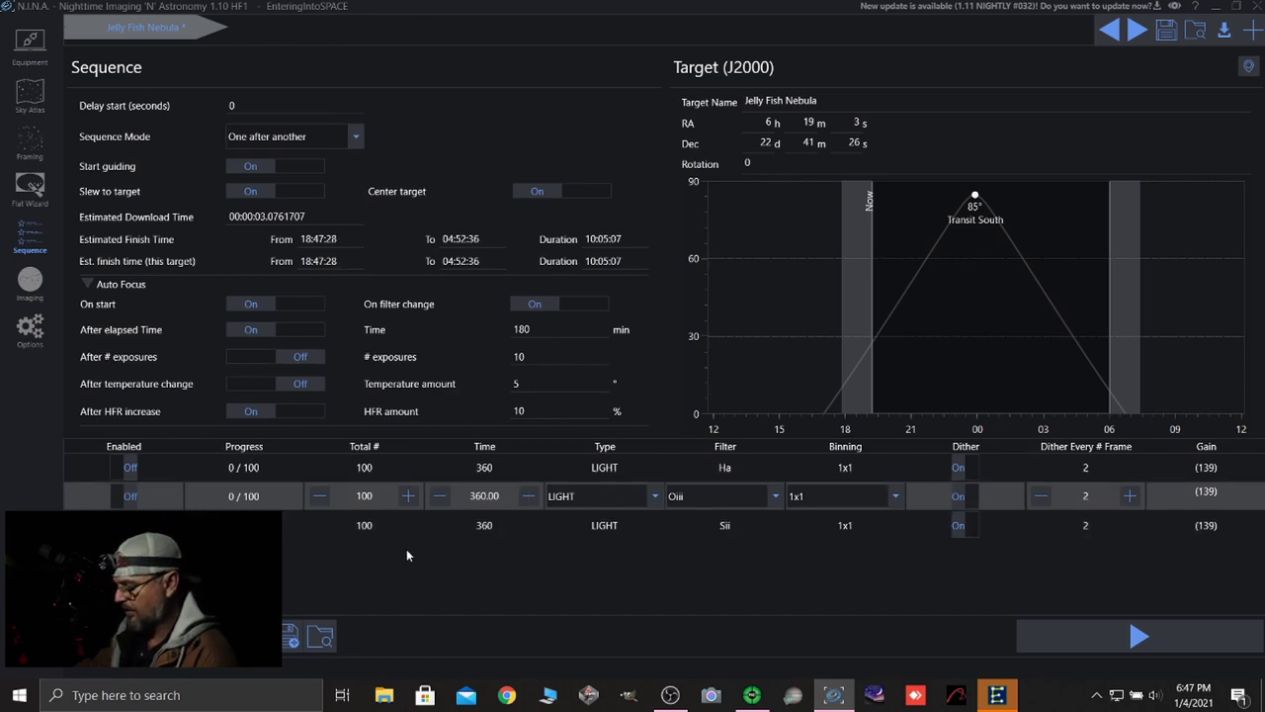
left_click(29, 47)
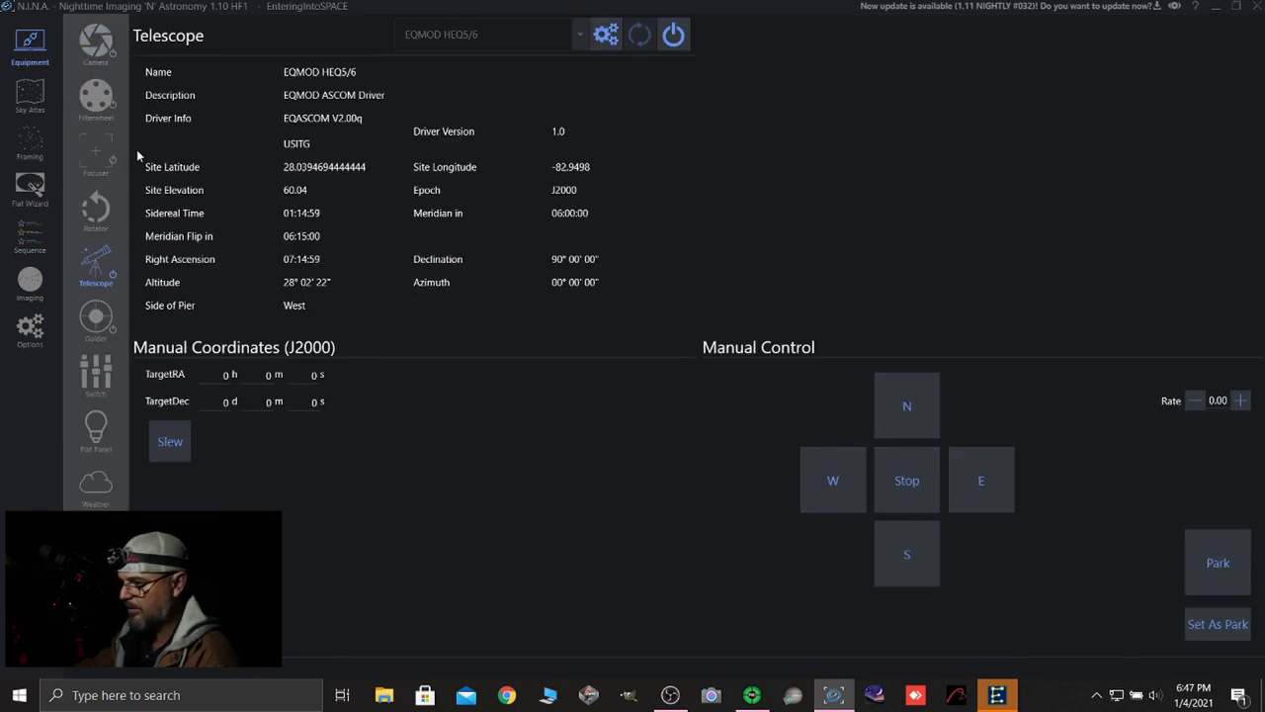
left_click(40, 235)
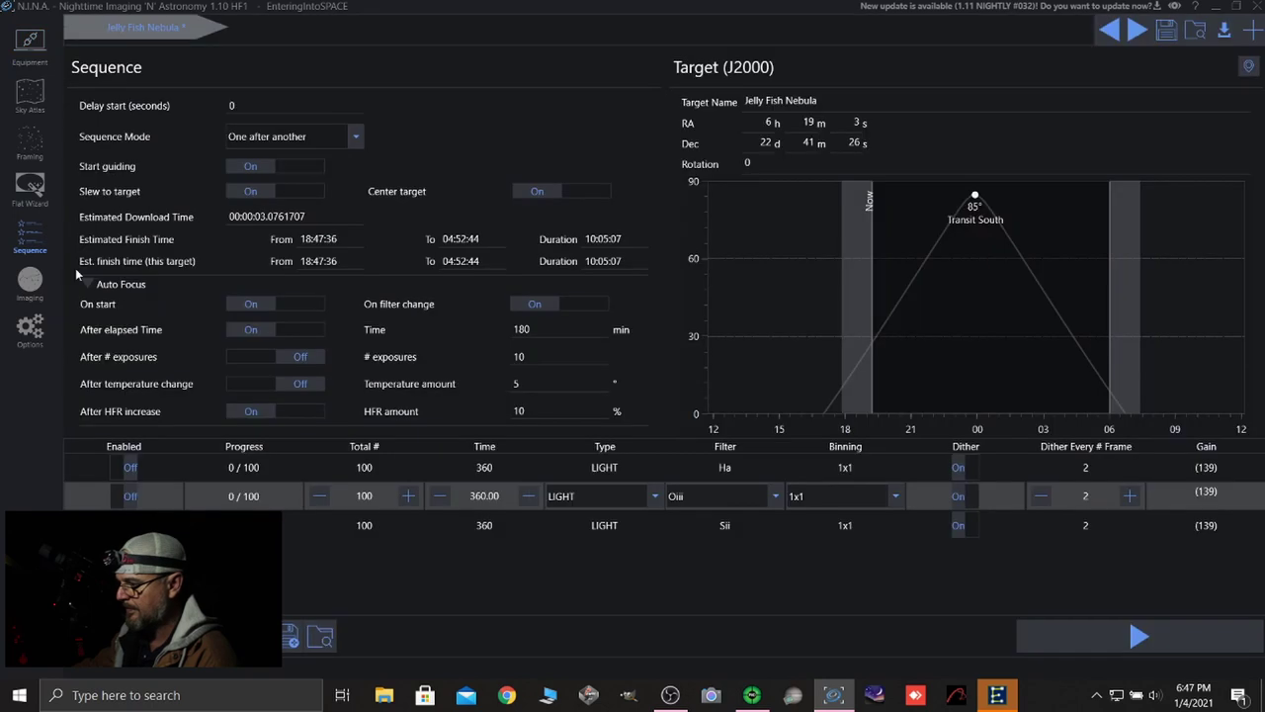
- Check the guide camera view in PHD2, return to N.I.N.A. and start the Jelly Fish Nebula sequence
left_click(751, 694)
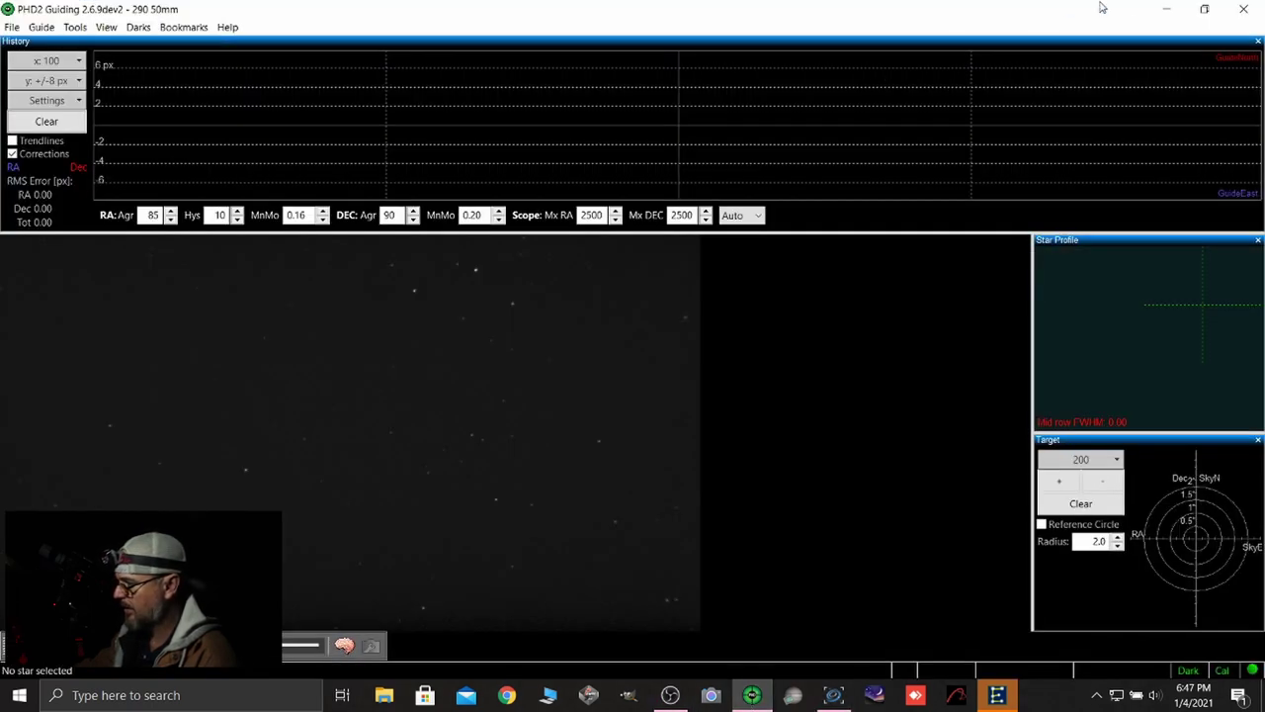
left_click(1167, 8)
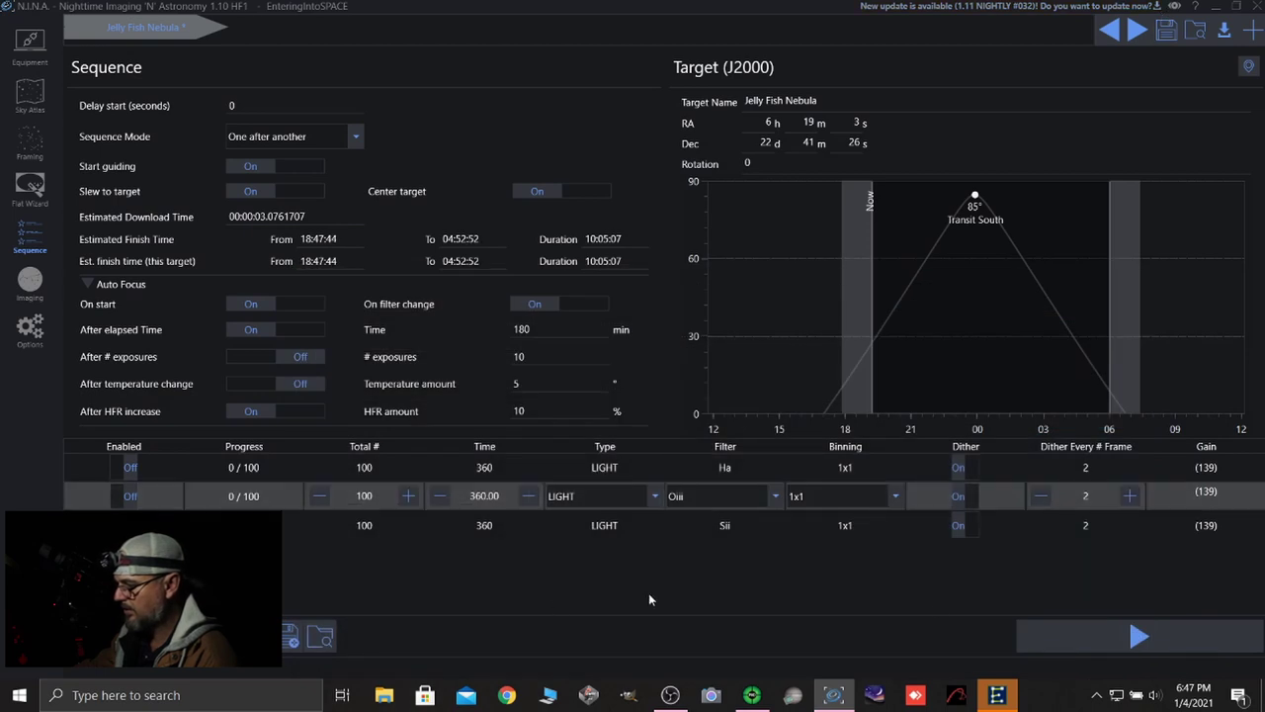
left_click(1139, 638)
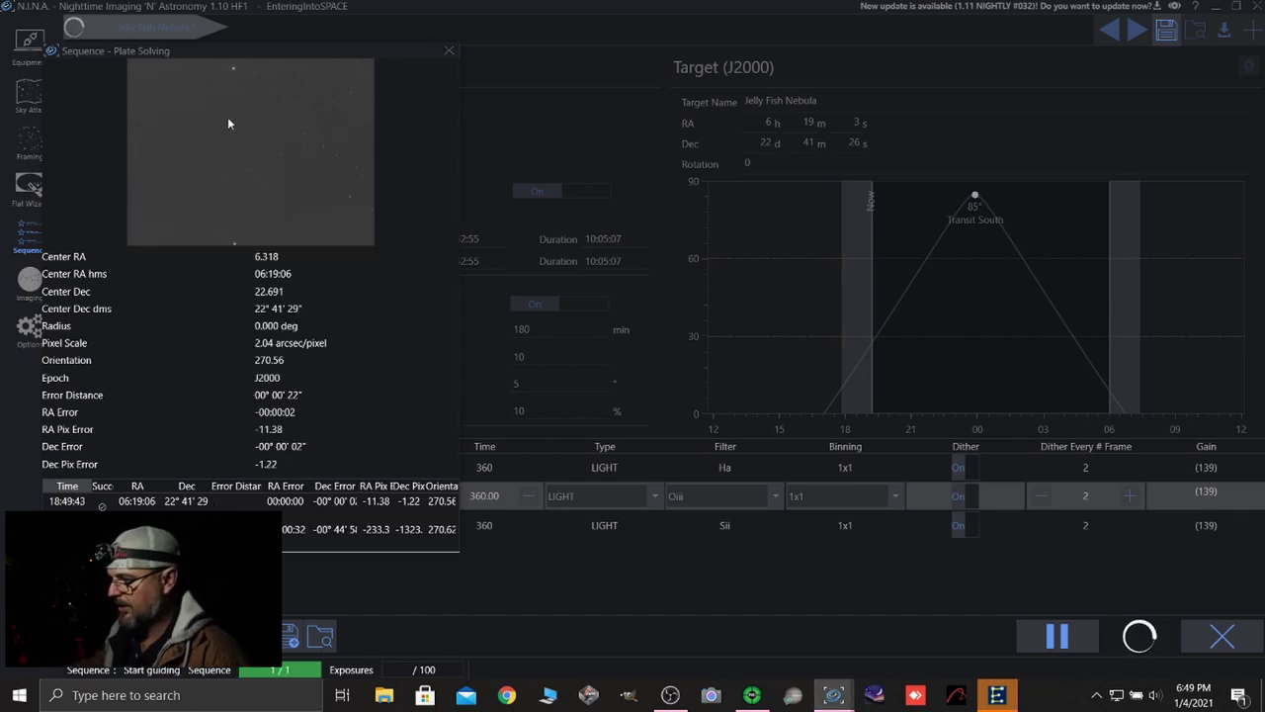
- Switch to Stellarium, turn the sky view toward the southeast and show the deep-sky object markers
left_click(882, 698)
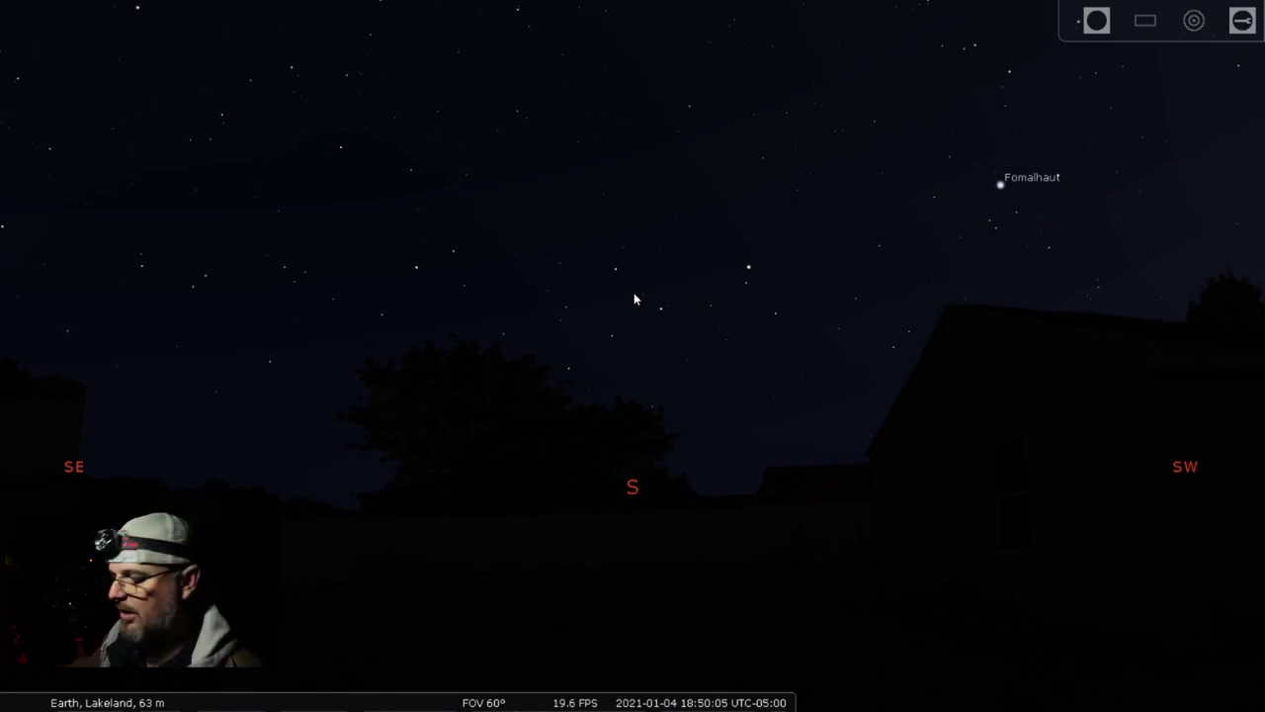
left_click_drag(613, 366, 919, 425)
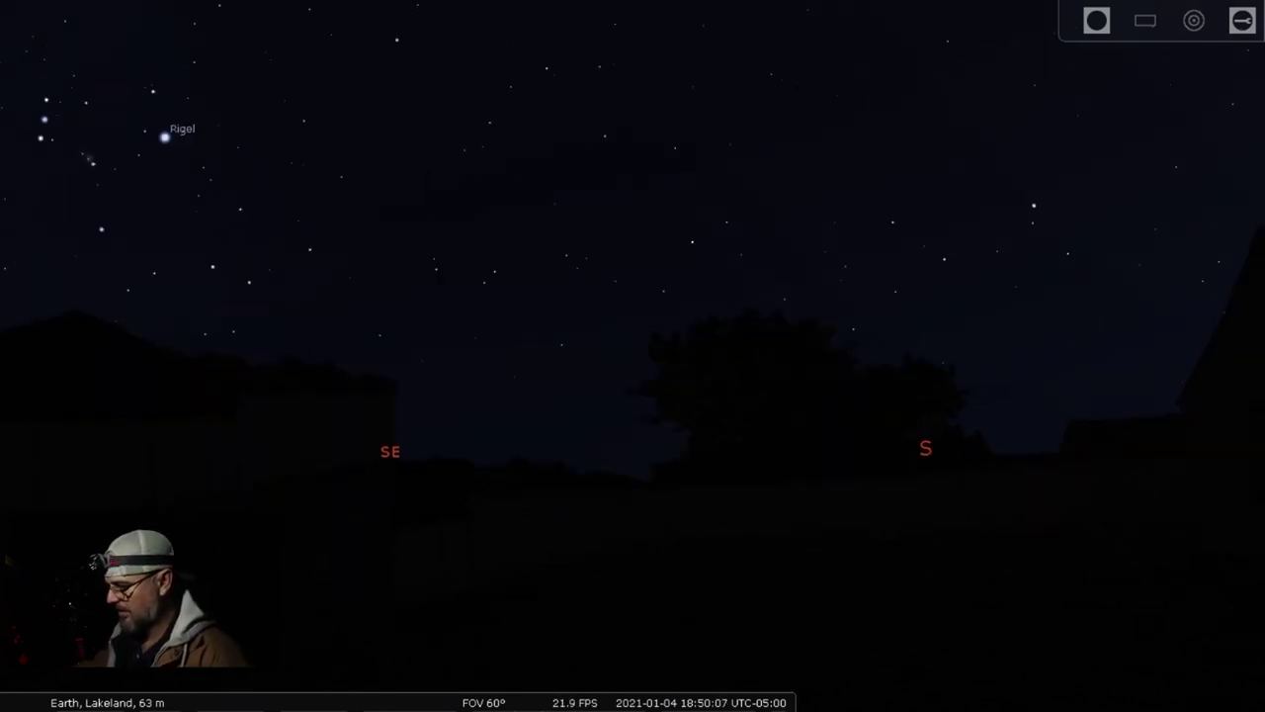
left_click(294, 699)
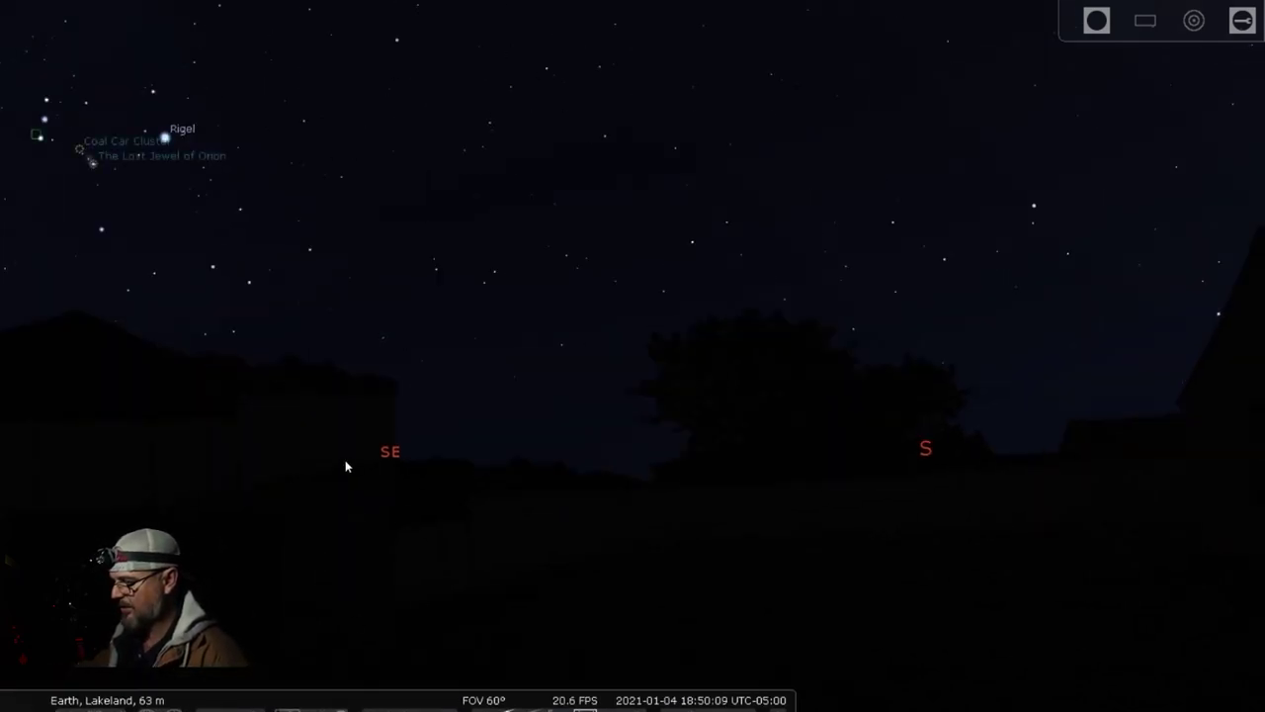
- Locate the Jelly Fish Nebula near Propus in the eastern sky and examine it up close
left_click_drag(84, 454, 774, 409)
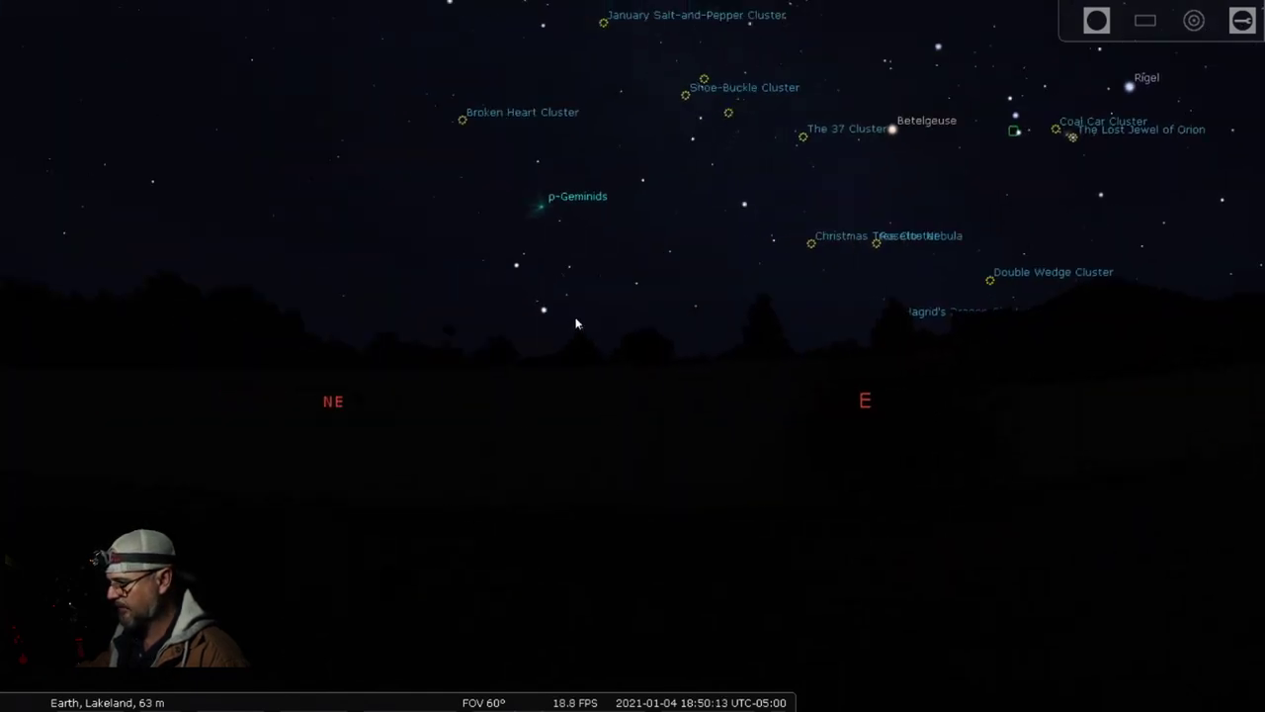
left_click_drag(577, 324, 583, 438)
scroll(597, 307, "up", 2)
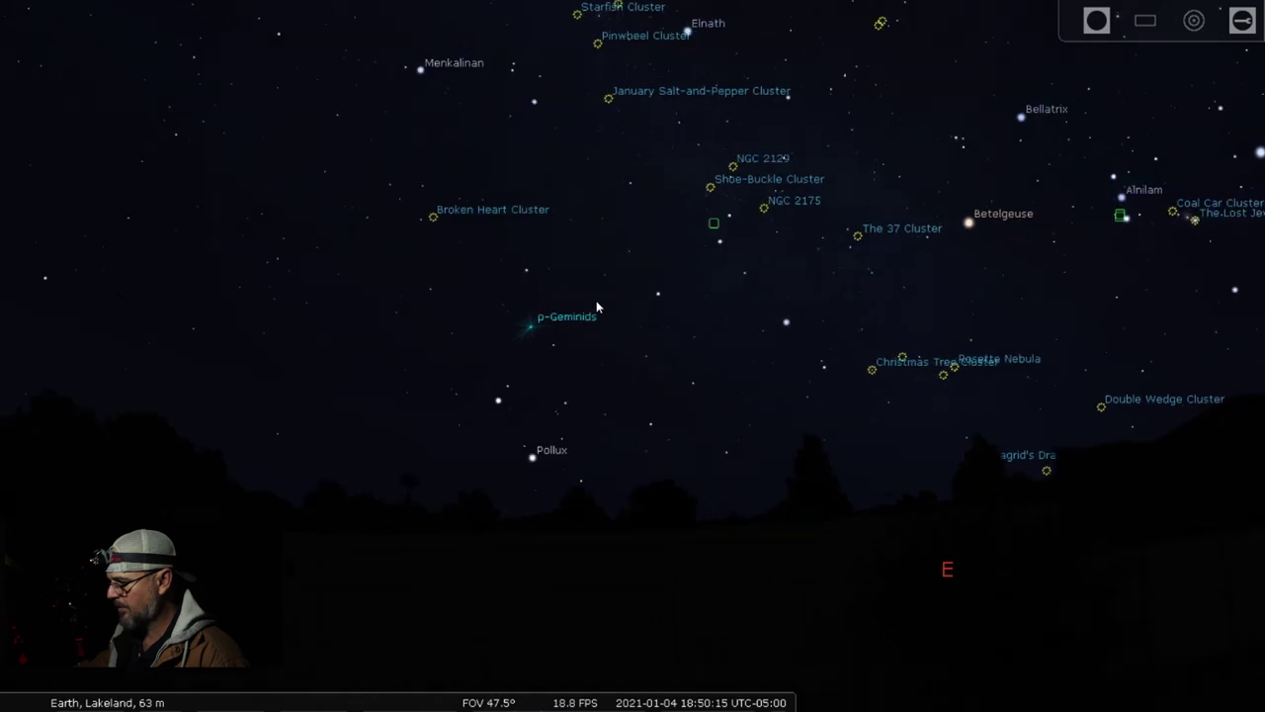
scroll(597, 308, "up", 1)
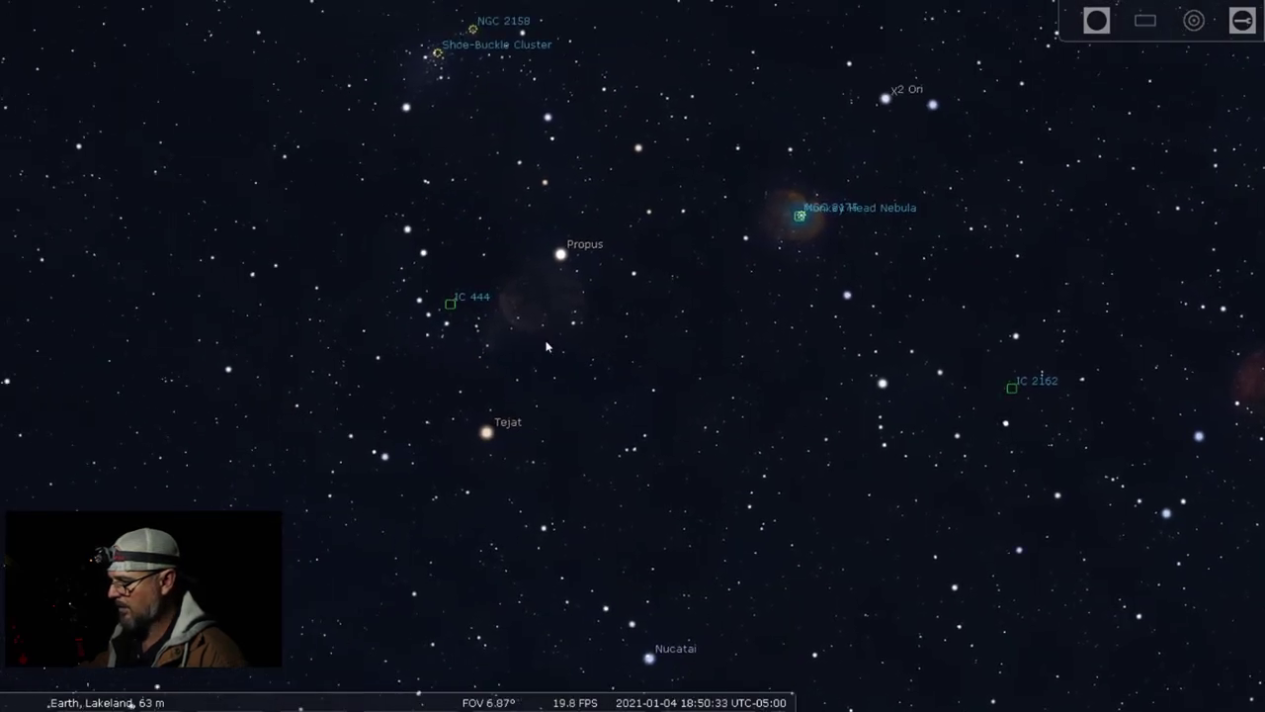
scroll(553, 296, "up", 3)
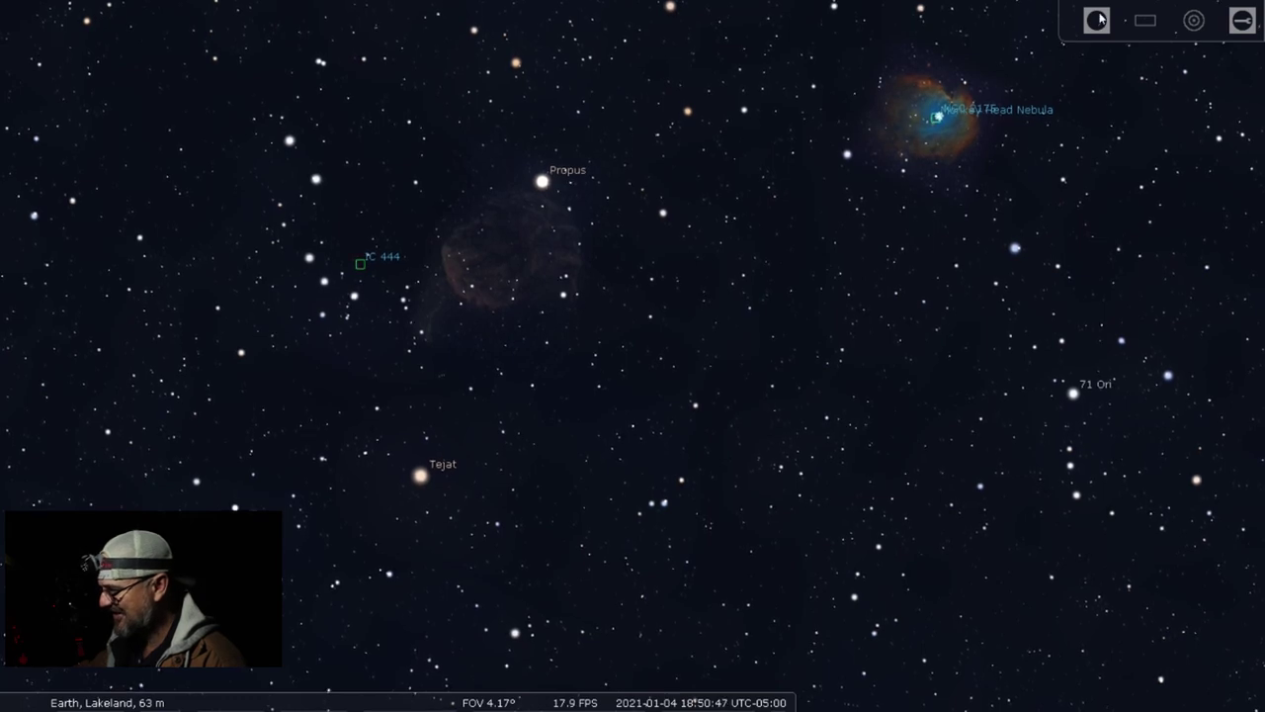
- Take Stellarium out of full-screen mode and minimize it to return to N.I.N.A
mouse_move(580, 701)
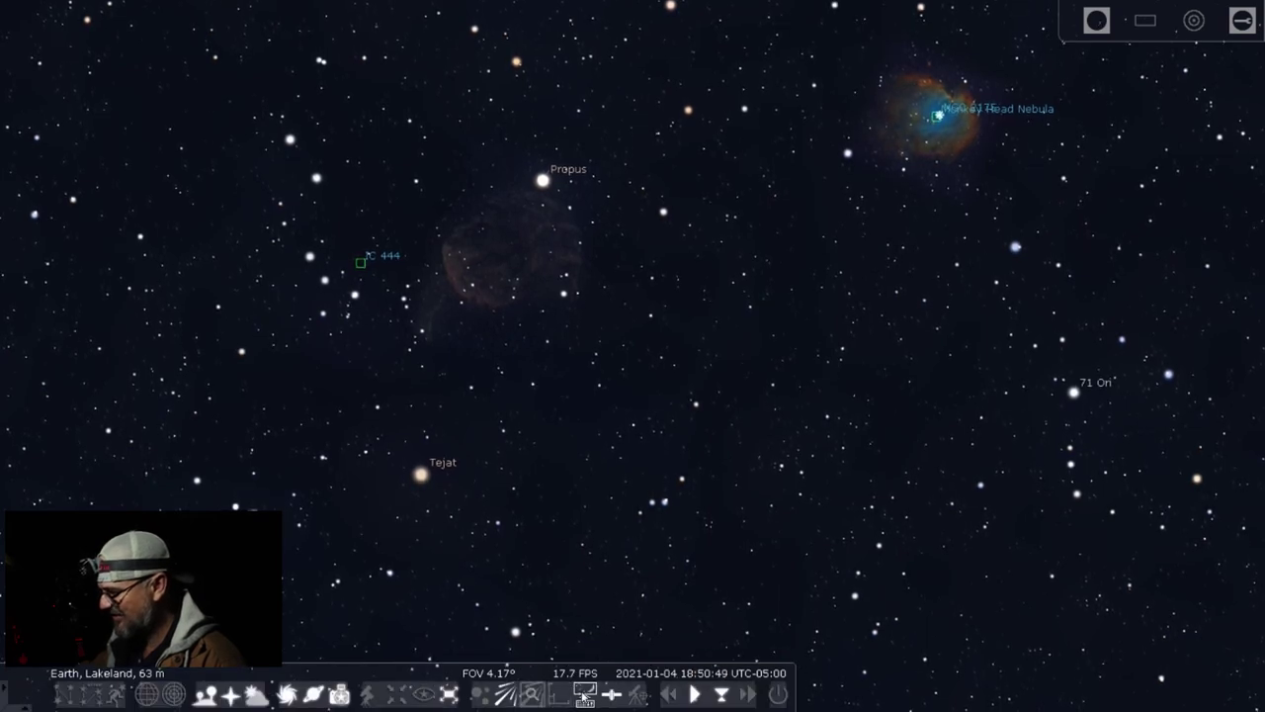
left_click(449, 695)
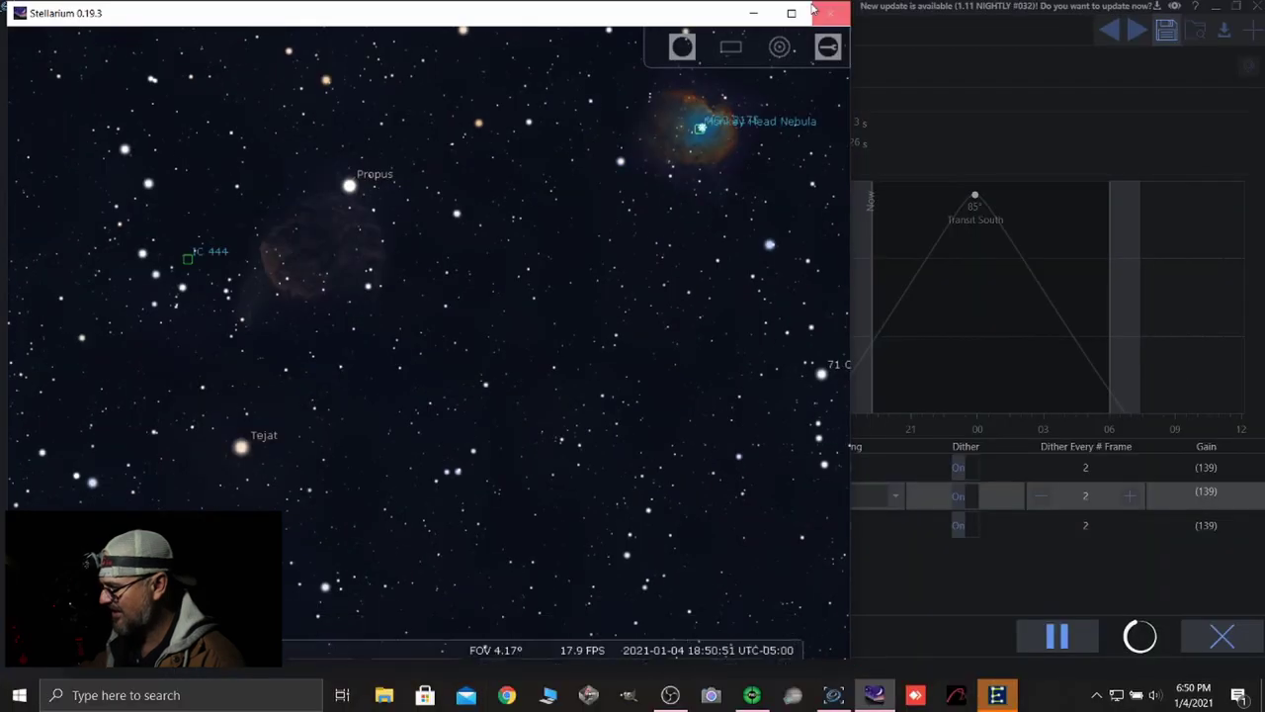
left_click(753, 13)
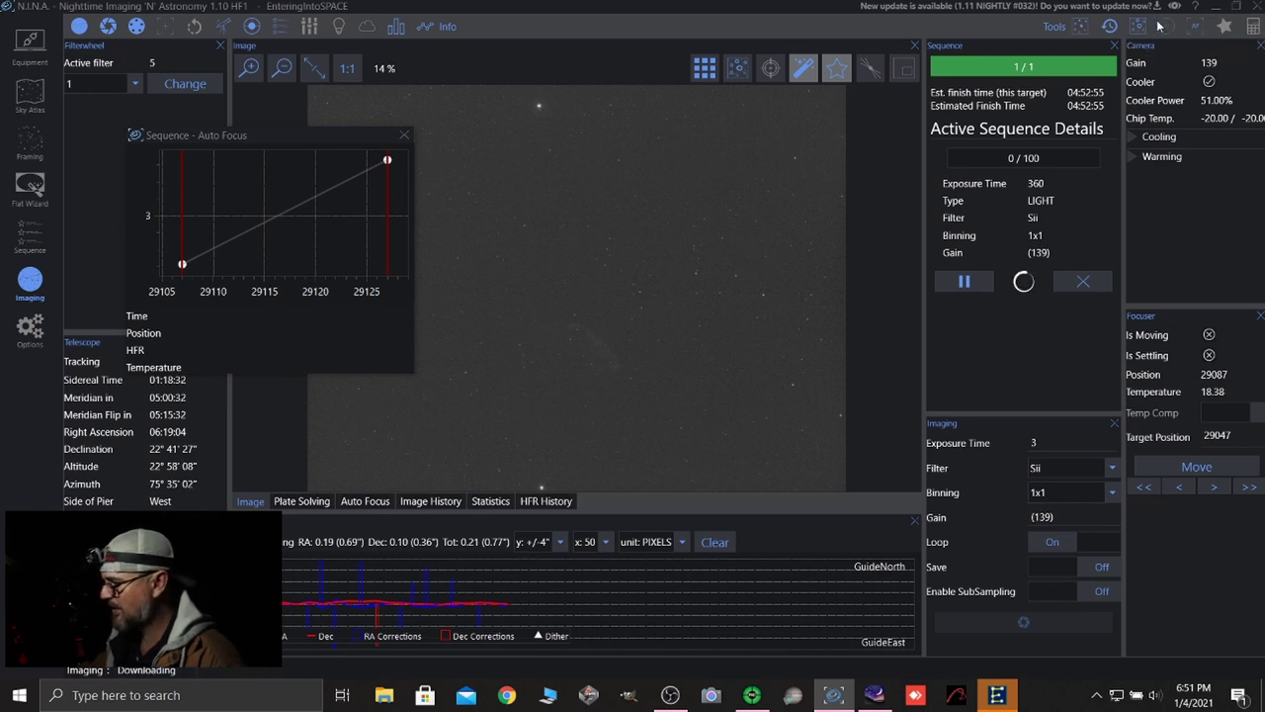
- Minimize N.I.N.A. and bring Stellarium back in a maximized window
left_click(1219, 8)
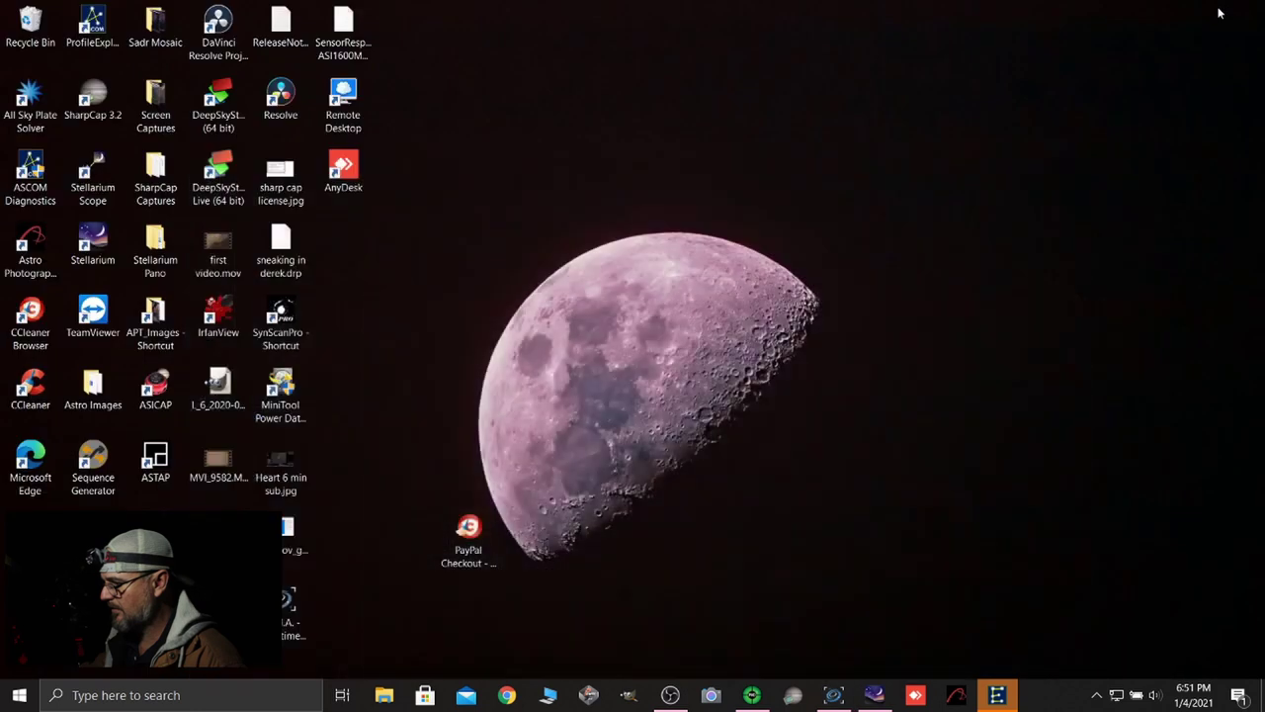
left_click(874, 695)
left_click(791, 10)
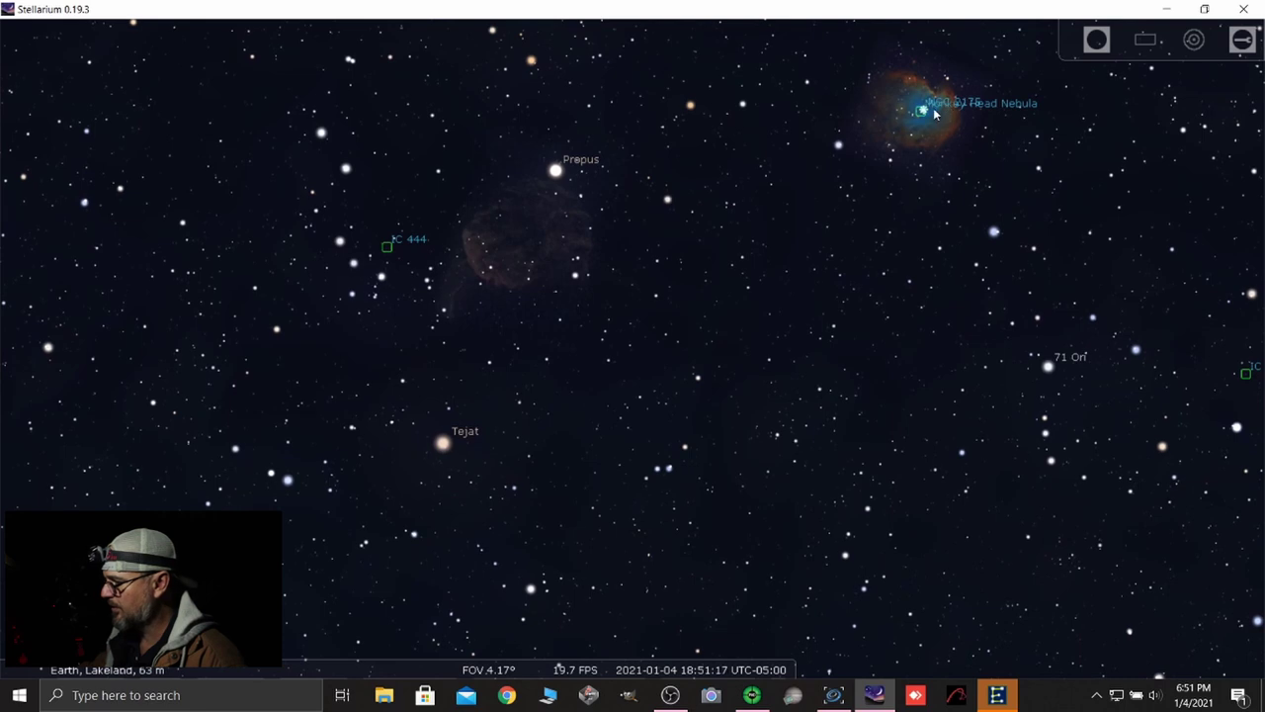
- Examine the Monkey Head Nebula up close in Stellarium and switch back to N.I.N.A
left_click_drag(835, 176, 636, 323)
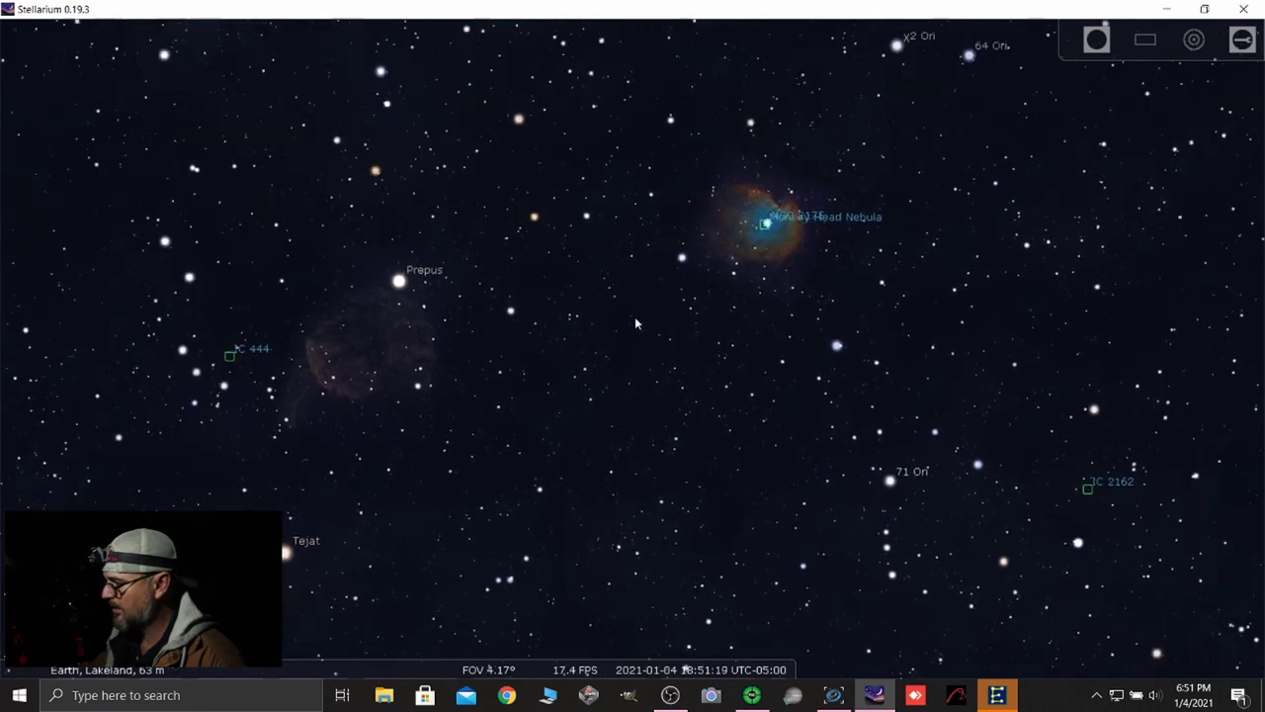
scroll(699, 277, "up", 3)
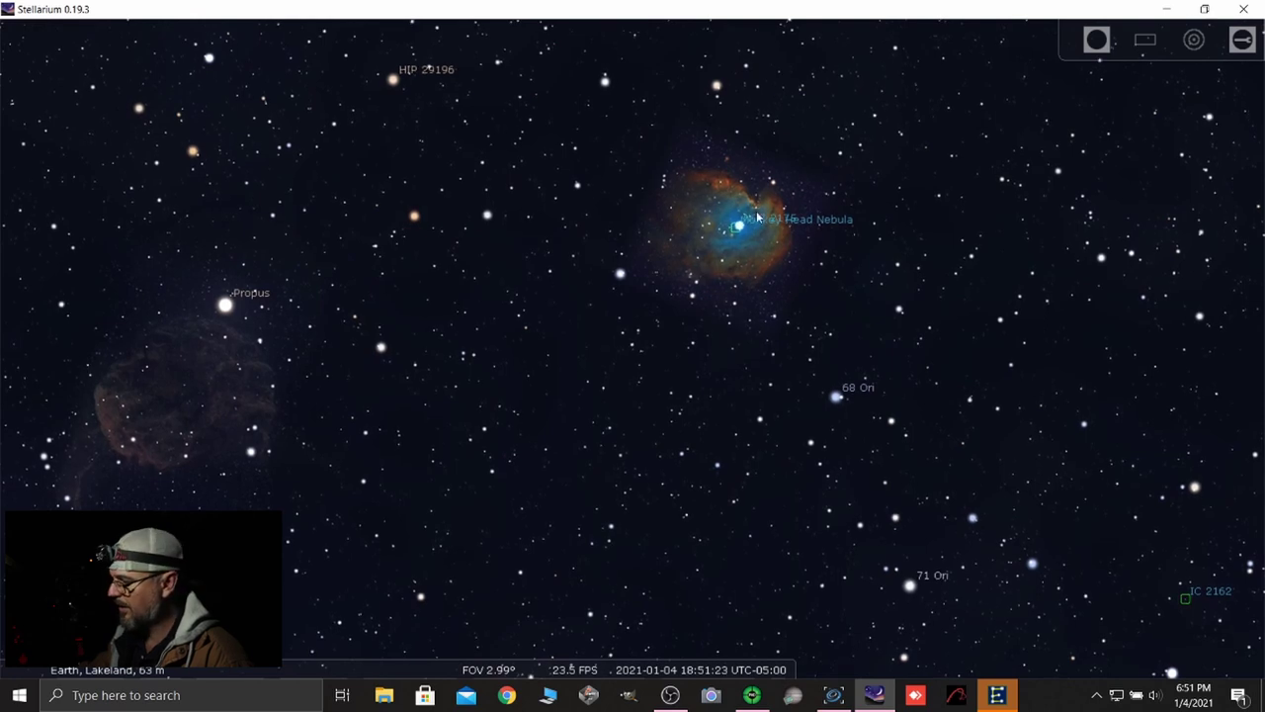
scroll(737, 242, "up", 1)
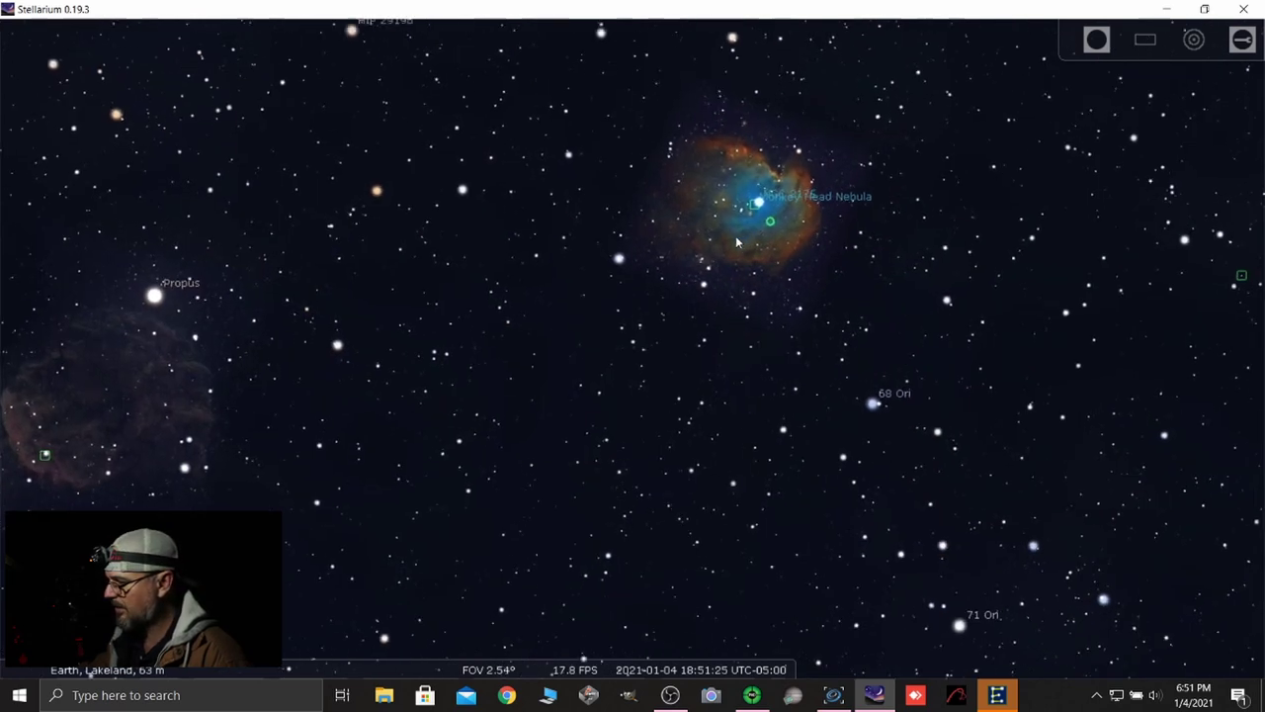
scroll(737, 243, "up", 5)
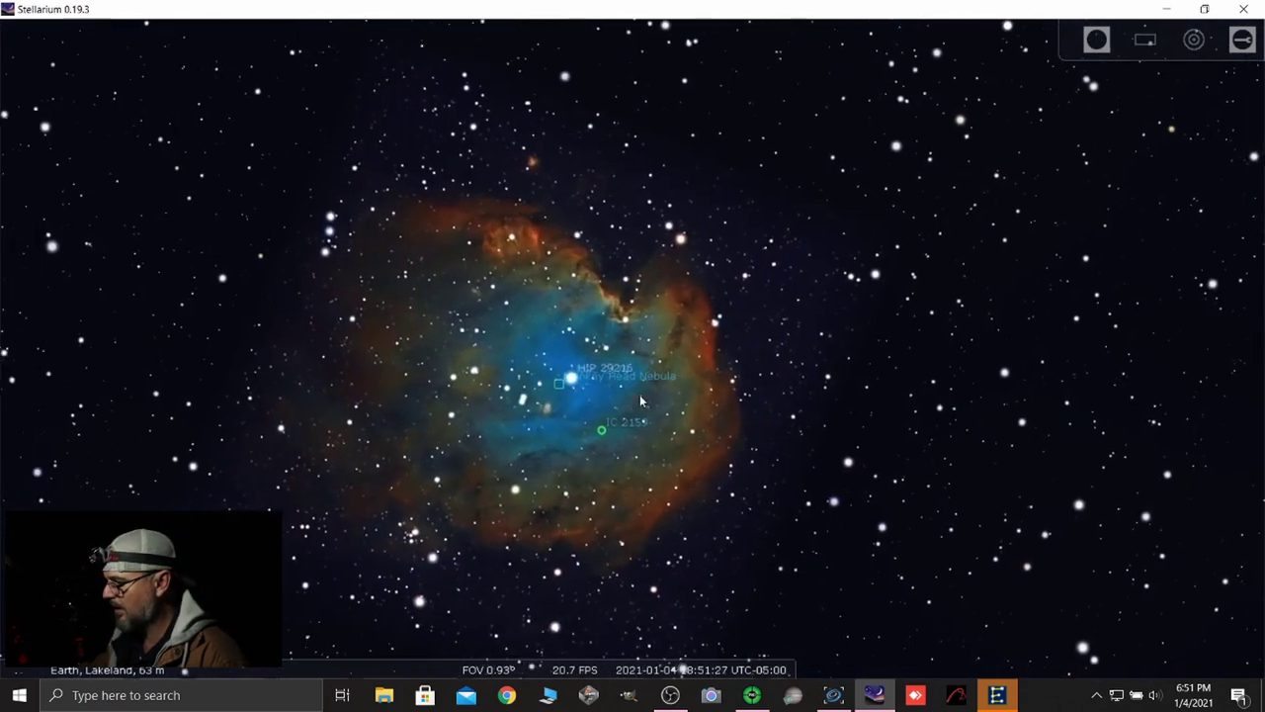
scroll(571, 374, "up", 2)
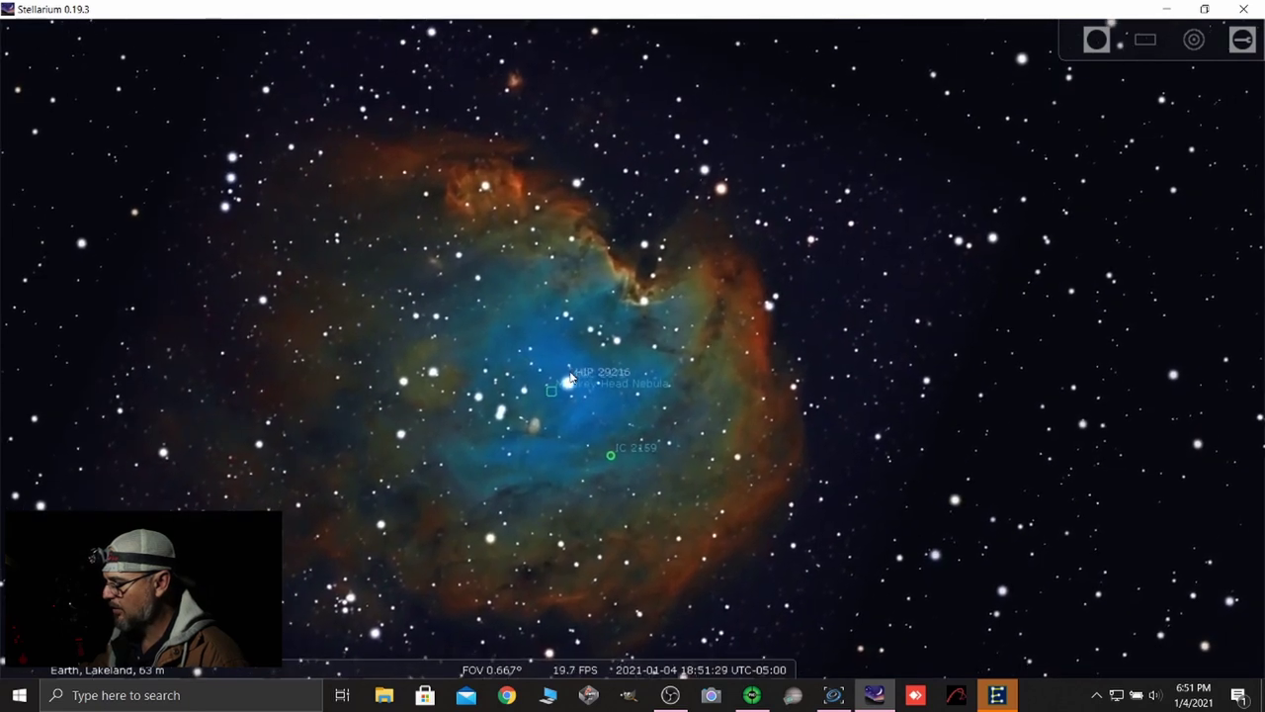
scroll(570, 375, "down", 4)
key("alt+Tab")
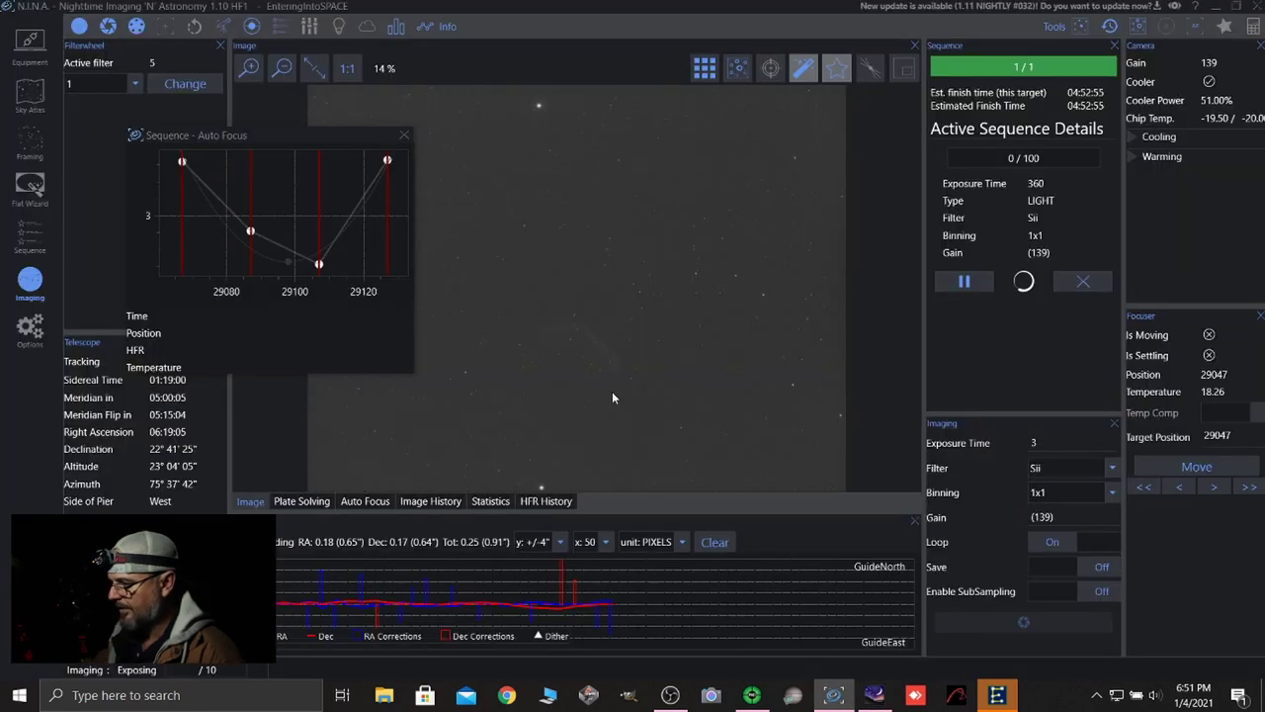